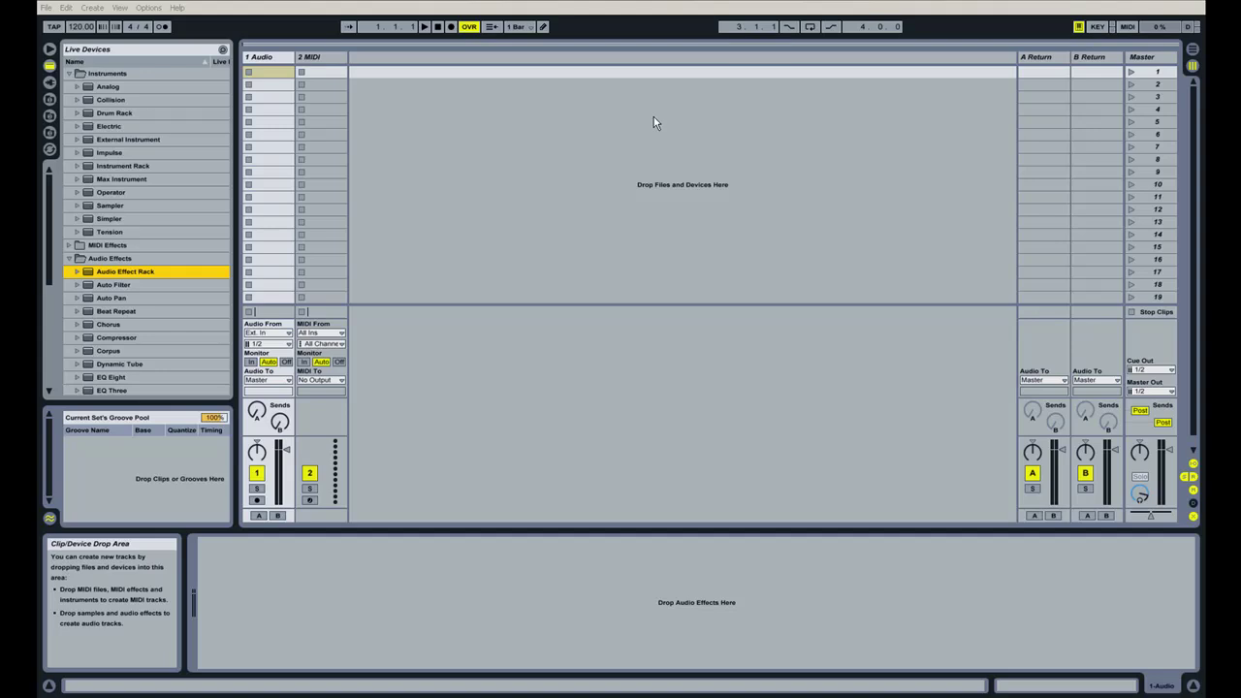
Step: Add an Audio Effect Rack to the 2 MIDI track and briefly show its macro controls
{"action": "left_click_drag", "start_coordinate": [148, 266], "coordinate": [324, 62]}
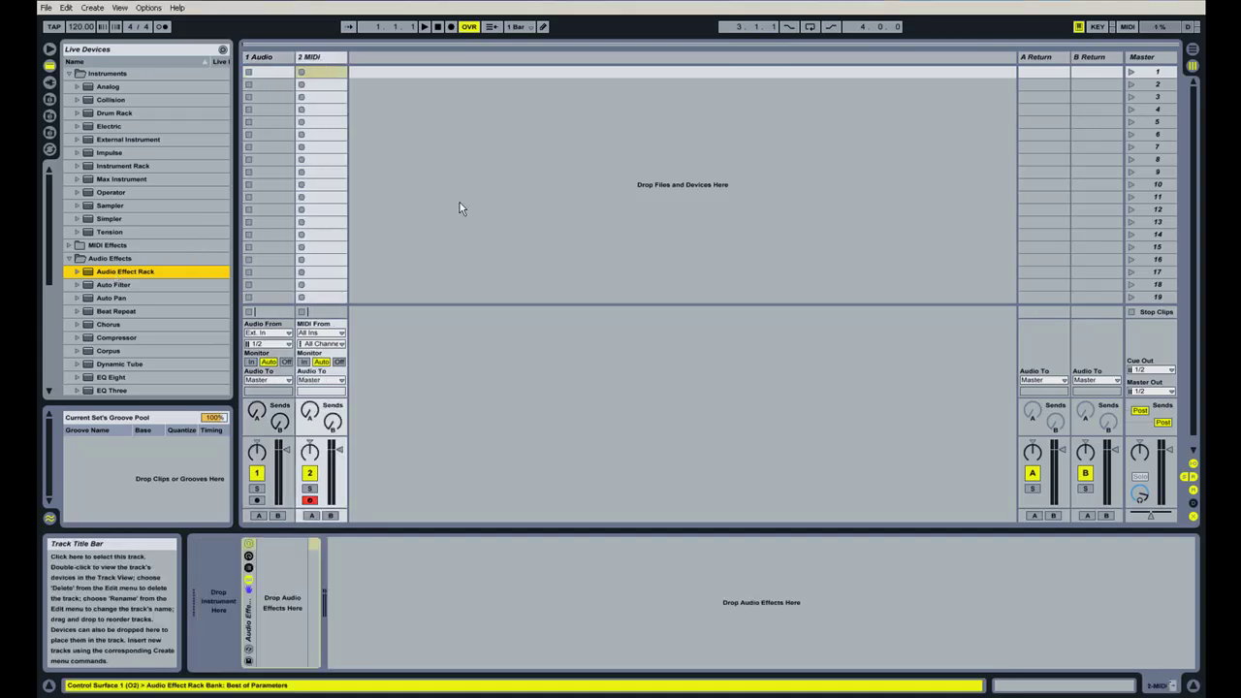
{"action": "left_click", "coordinate": [248, 559]}
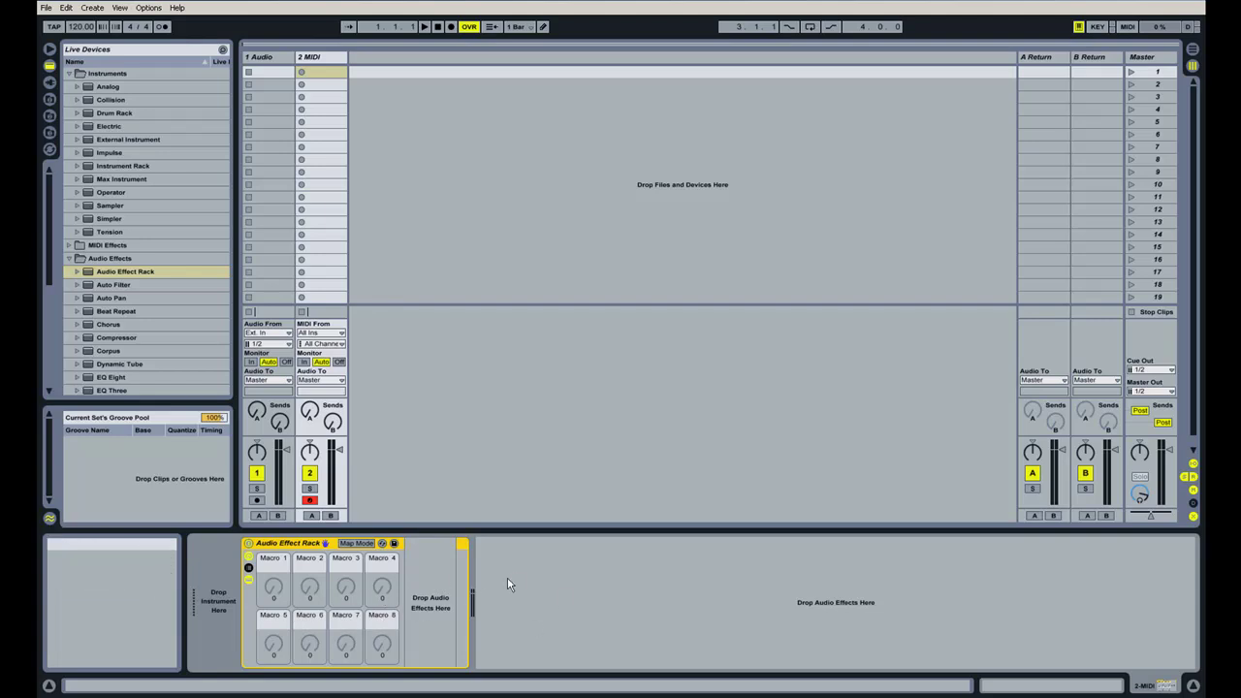
{"action": "left_click", "coordinate": [248, 557]}
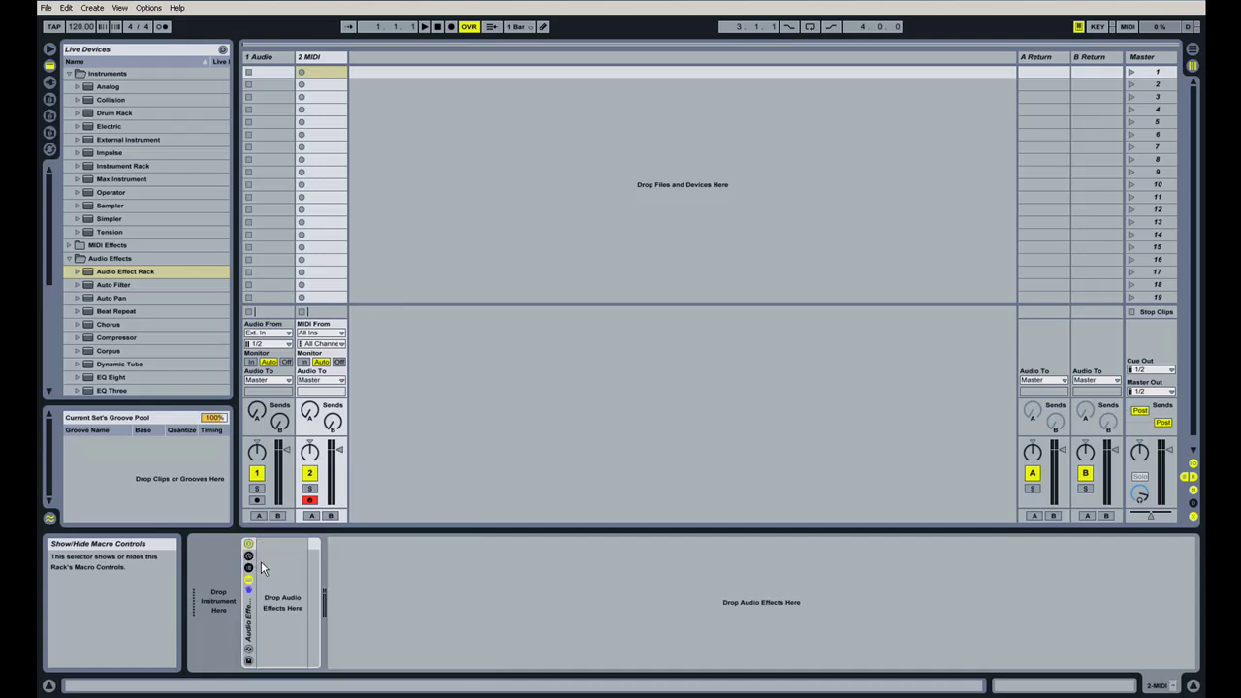
Step: Show and hide the Audio Effect Rack's chain list and devices view to examine each section
{"action": "left_click", "coordinate": [248, 570]}
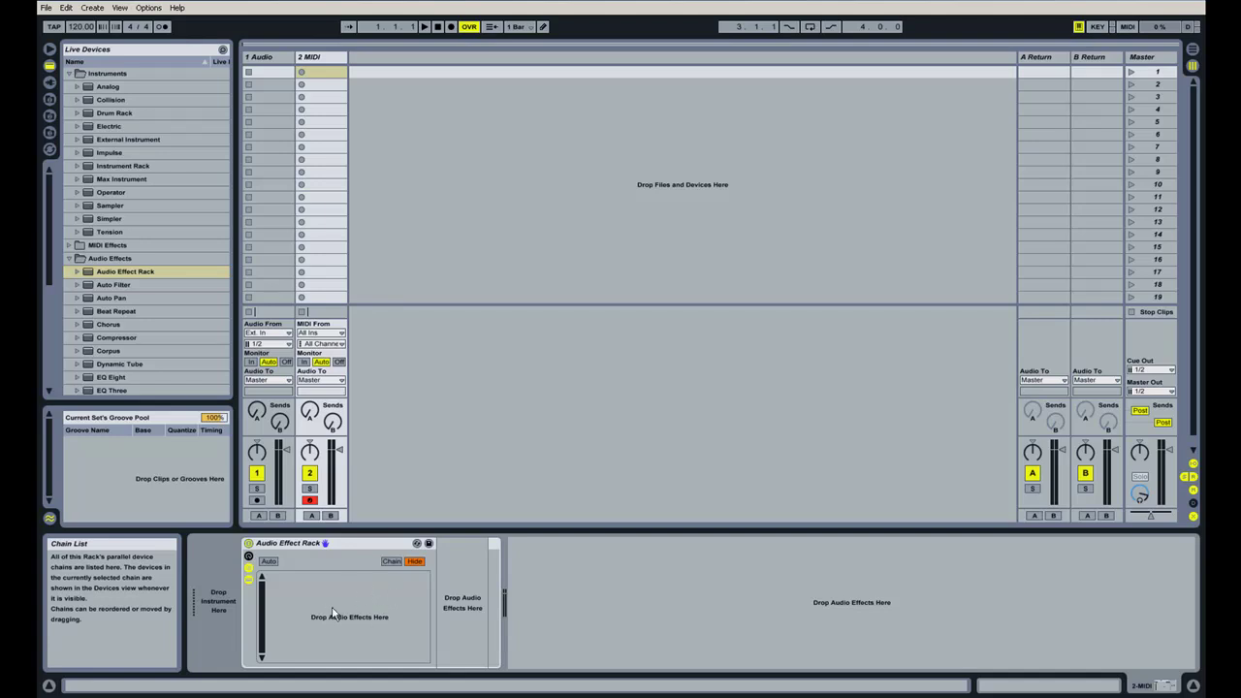
{"action": "left_click", "coordinate": [250, 568]}
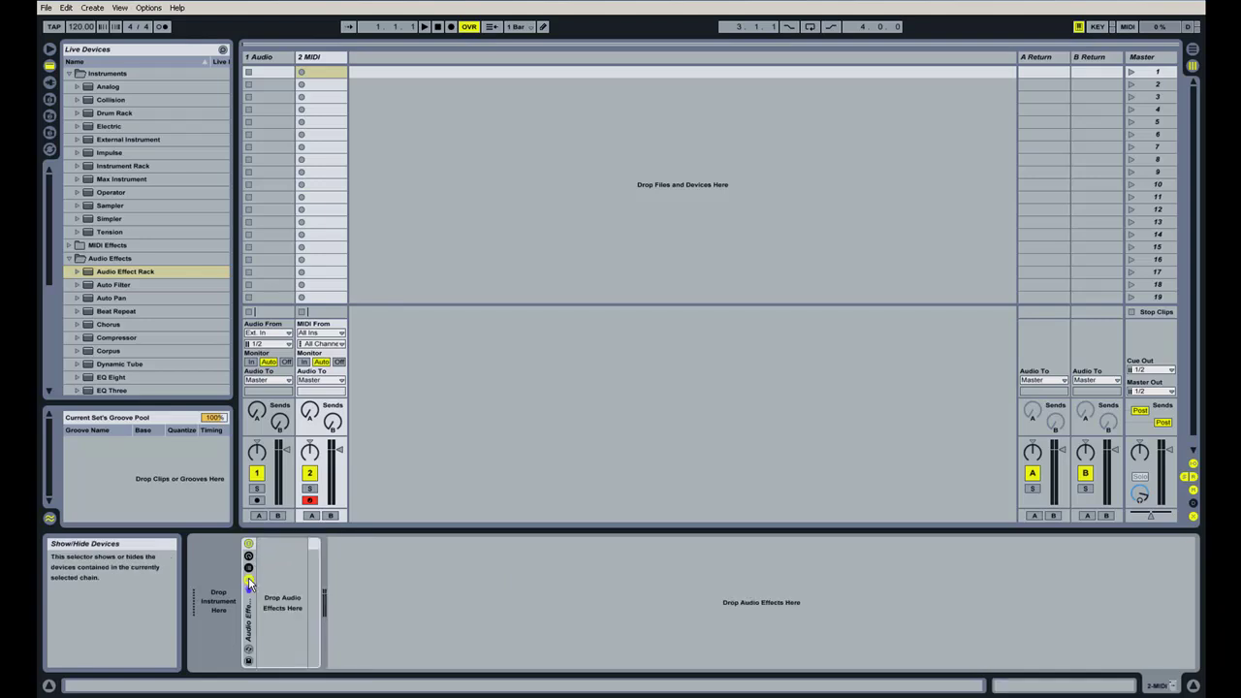
{"action": "left_click", "coordinate": [248, 579]}
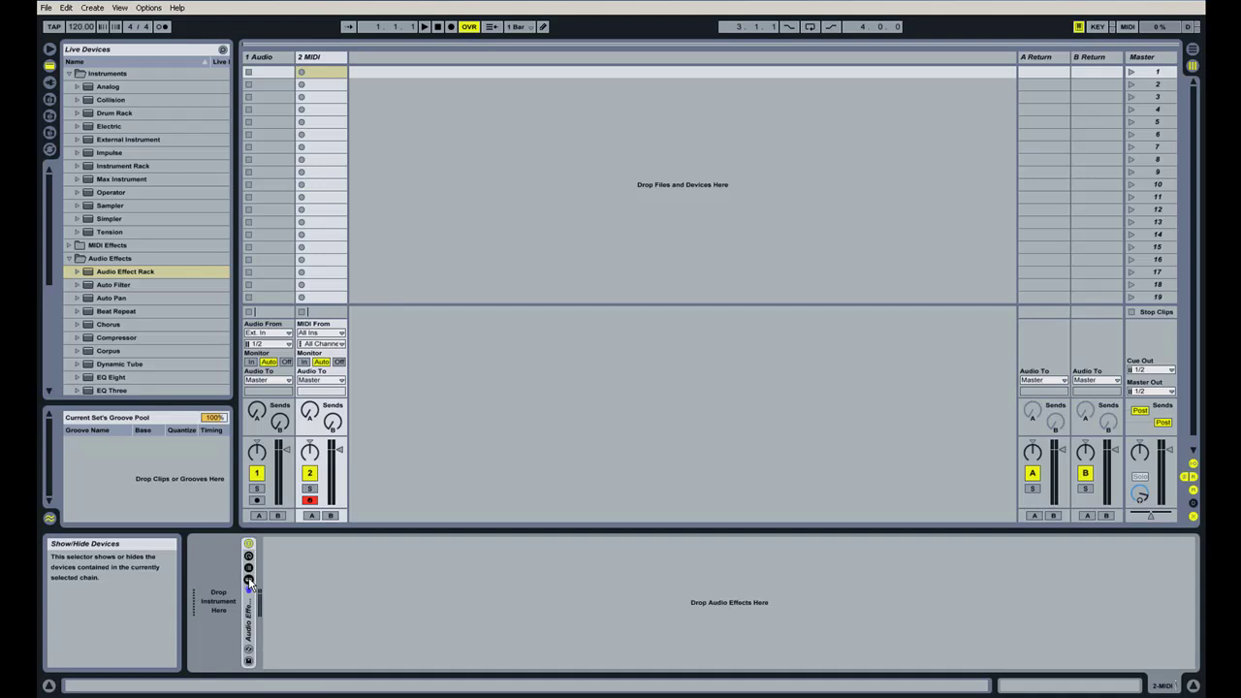
{"action": "left_click", "coordinate": [248, 580]}
{"action": "left_click", "coordinate": [248, 580]}
{"action": "left_click", "coordinate": [248, 580]}
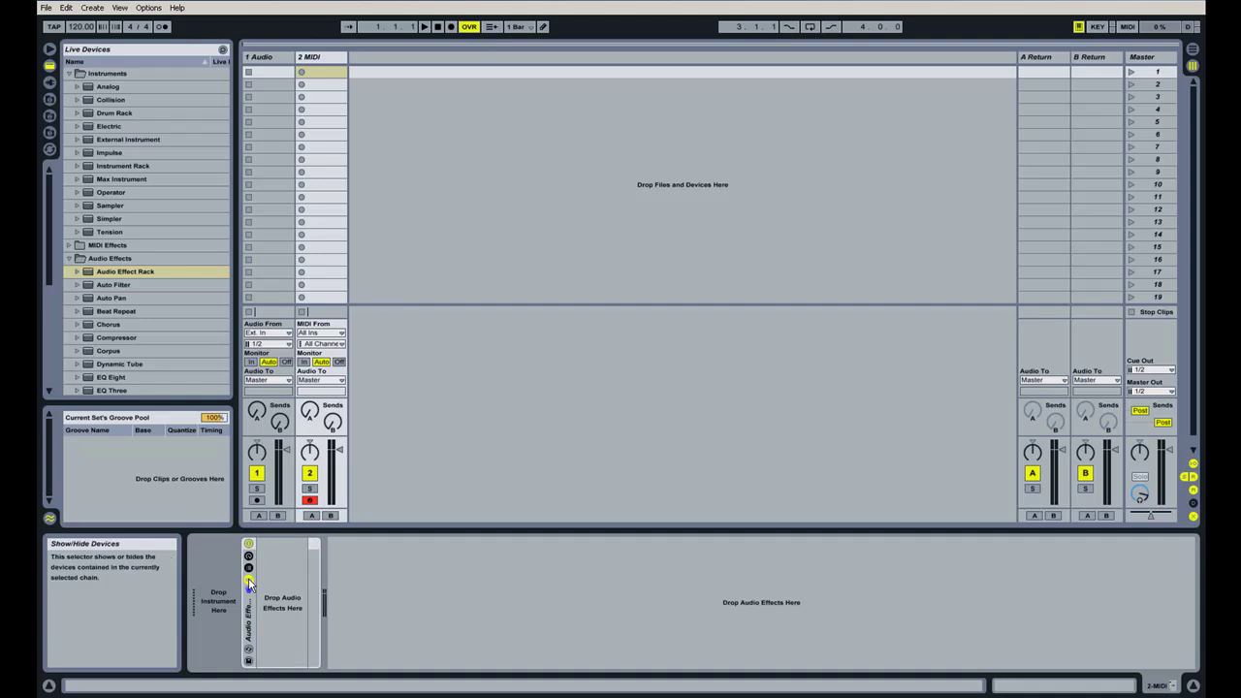
Step: Browse the Audio Effect Rack's Performance & DJ presets in Hot-Swap Mode, leaving the rack's preset unswapped
{"action": "left_click", "coordinate": [249, 653]}
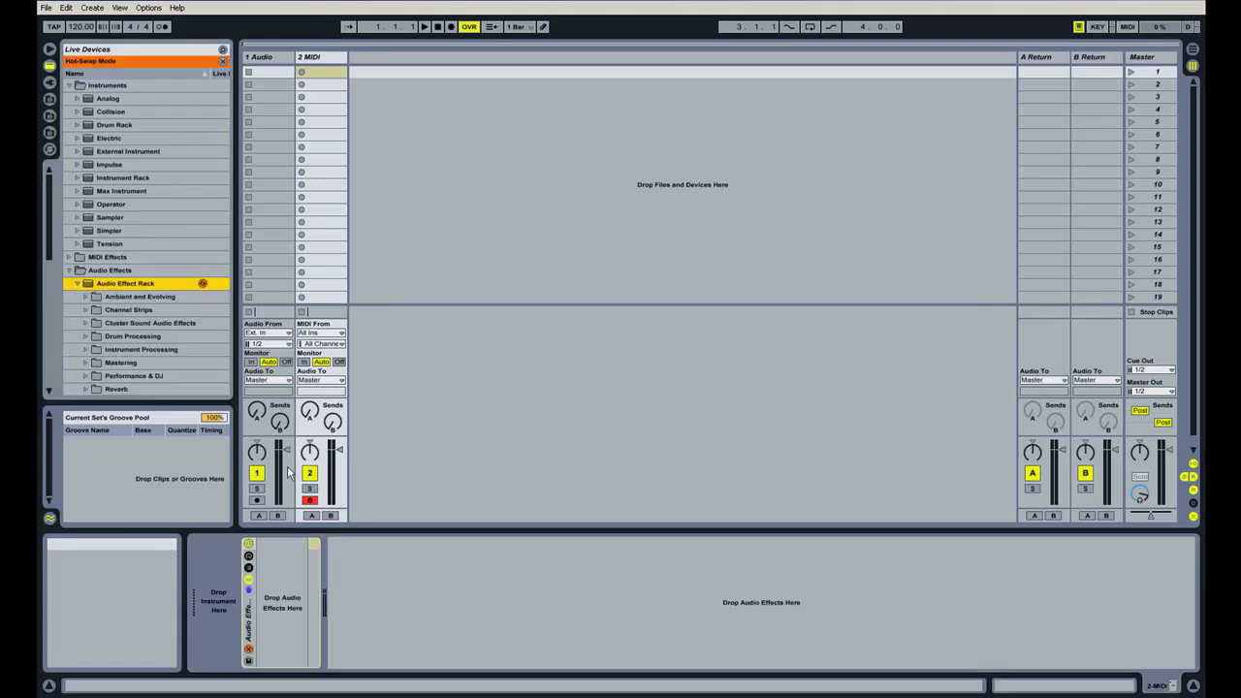
{"action": "scroll", "coordinate": [172, 287], "scroll_direction": "down", "scroll_amount": 2}
{"action": "scroll", "coordinate": [172, 288], "scroll_direction": "down", "scroll_amount": 2}
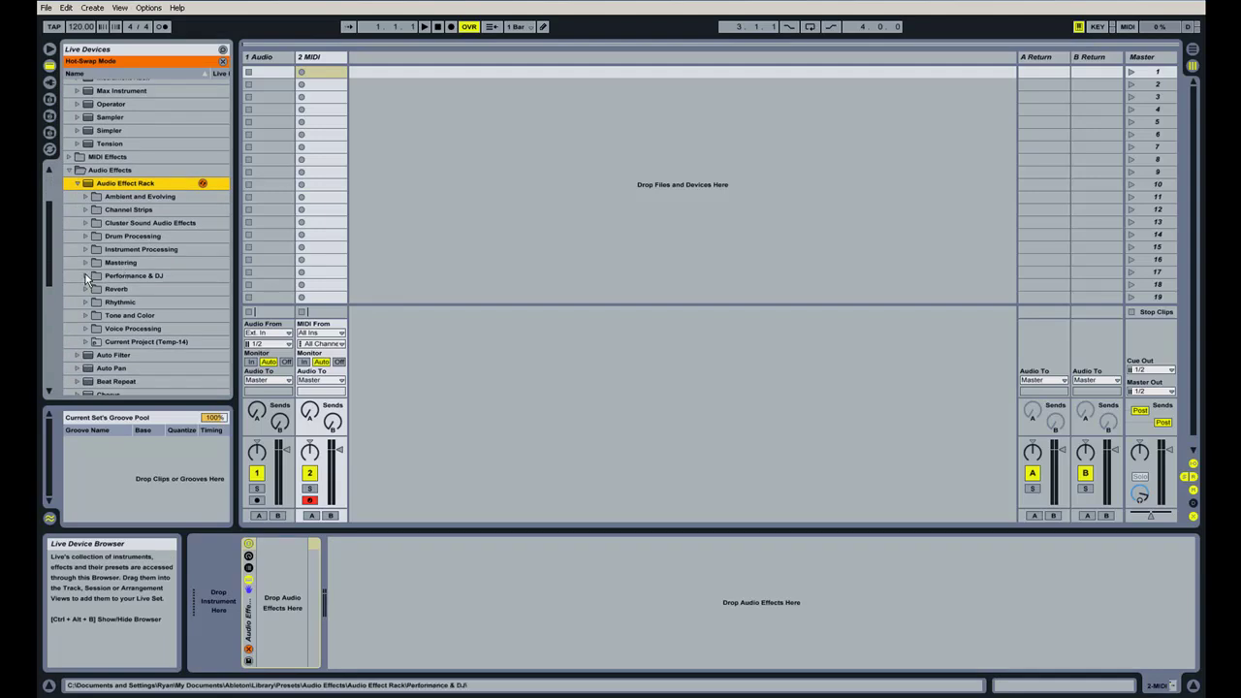
{"action": "left_click", "coordinate": [122, 276]}
{"action": "scroll", "coordinate": [174, 300], "scroll_direction": "down", "scroll_amount": 6}
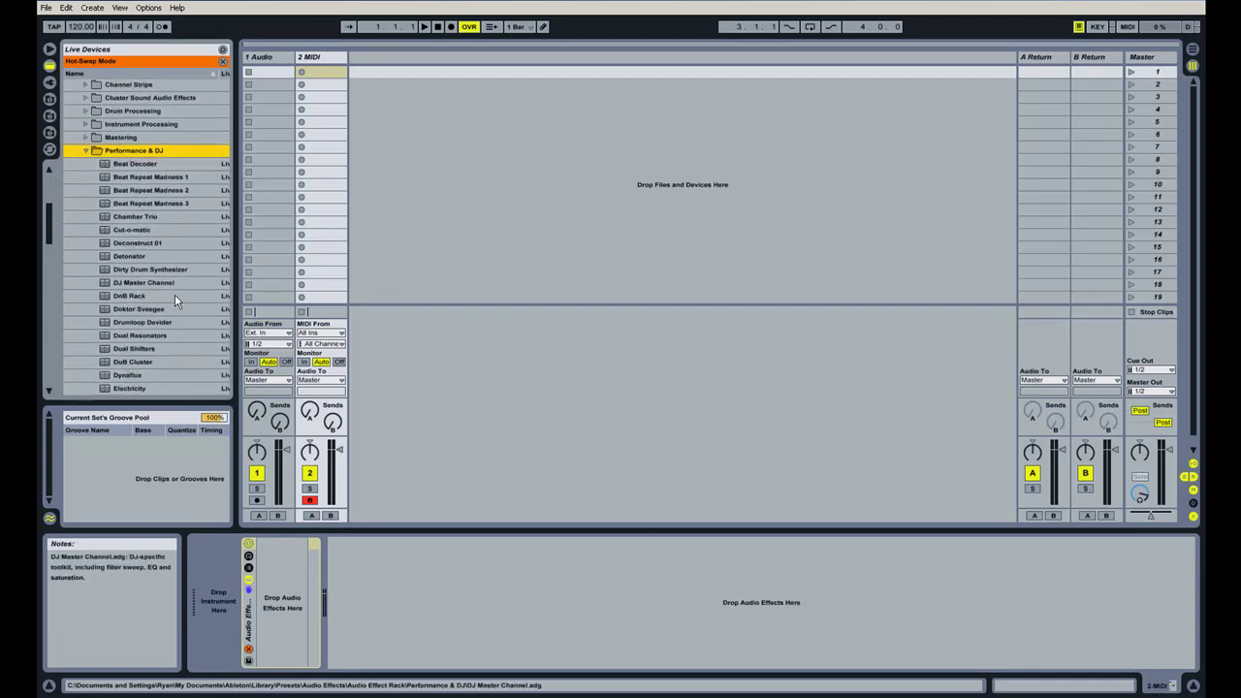
{"action": "scroll", "coordinate": [174, 300], "scroll_direction": "down", "scroll_amount": 2}
{"action": "scroll", "coordinate": [175, 301], "scroll_direction": "down", "scroll_amount": 1}
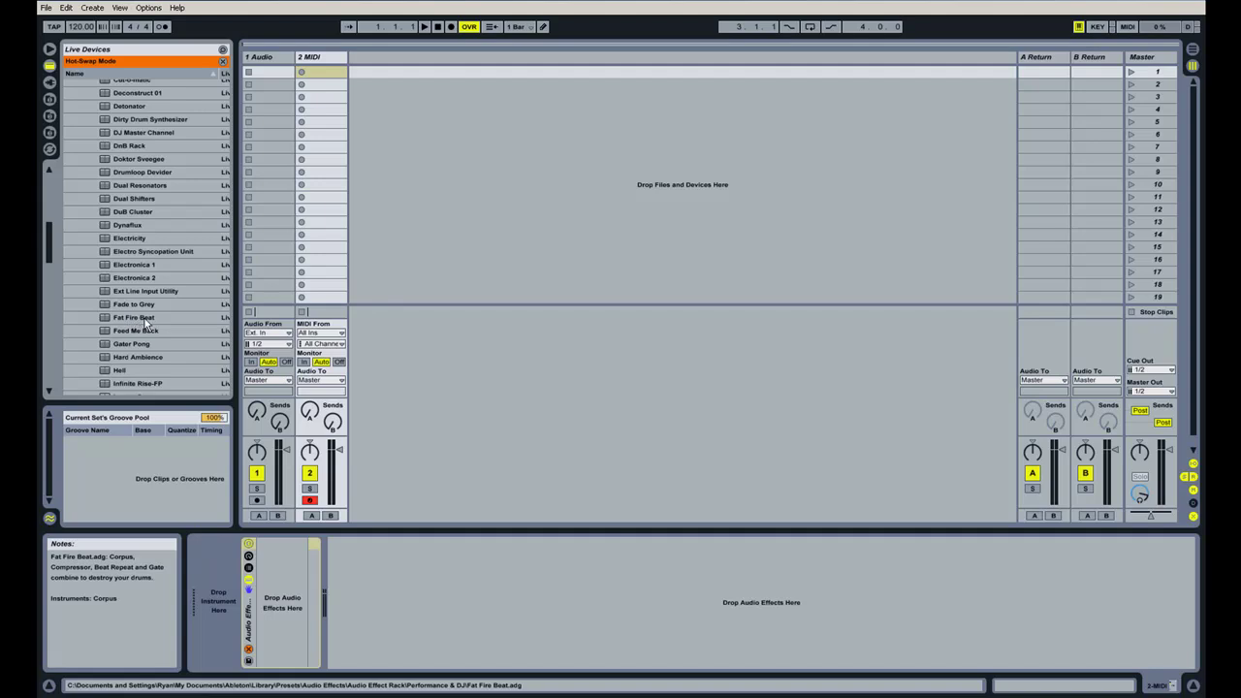
{"action": "scroll", "coordinate": [146, 323], "scroll_direction": "up", "scroll_amount": 3}
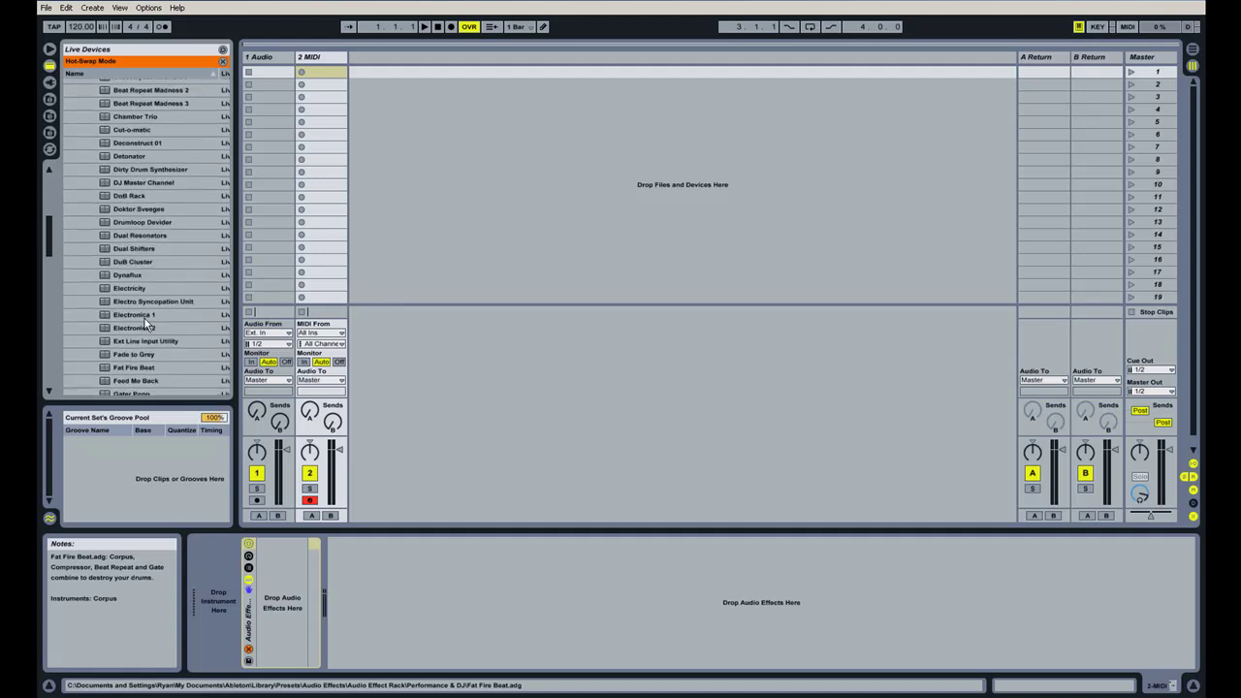
{"action": "scroll", "coordinate": [147, 323], "scroll_direction": "up", "scroll_amount": 5}
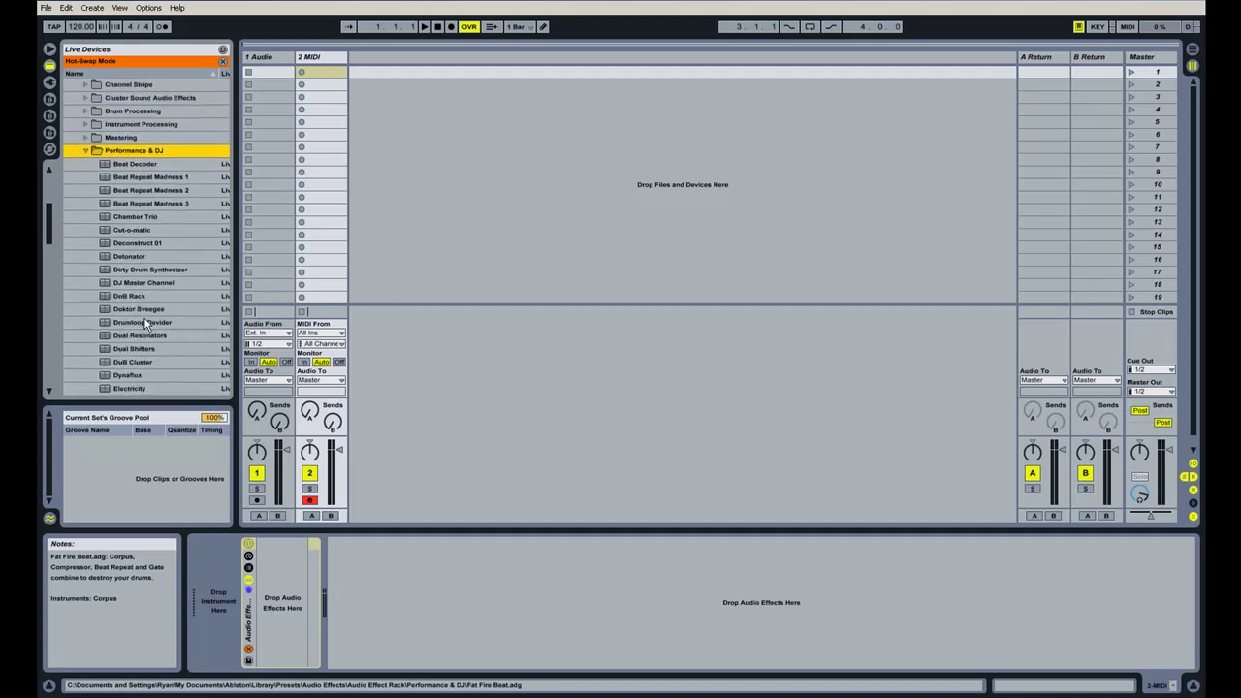
{"action": "scroll", "coordinate": [147, 324], "scroll_direction": "up", "scroll_amount": 2}
{"action": "left_click", "coordinate": [86, 175]}
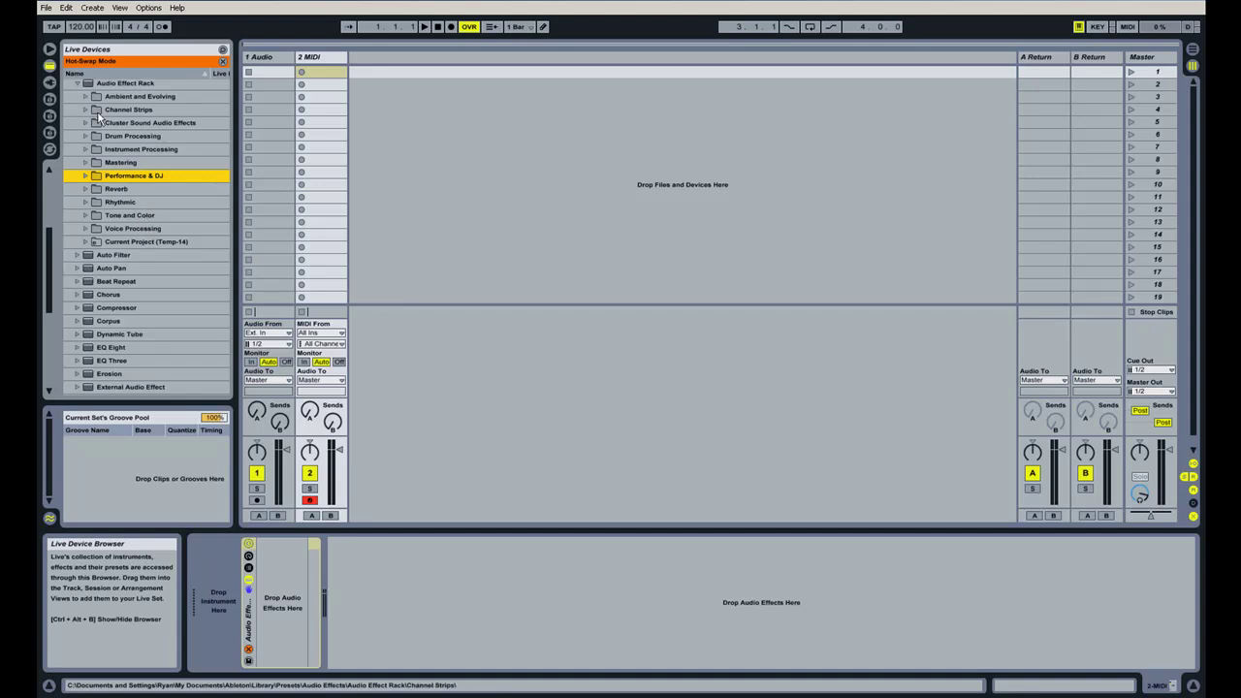
{"action": "left_click", "coordinate": [248, 649]}
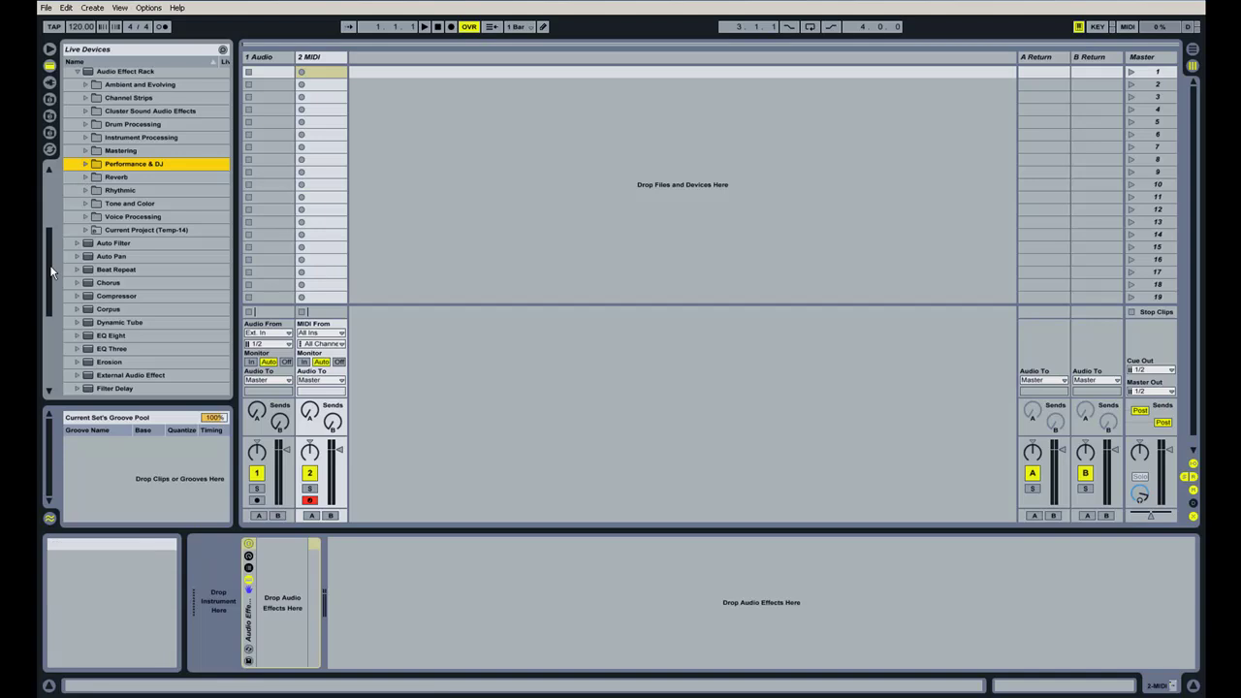
Step: Load the Analog instrument onto the MIDI track ahead of the Audio Effect Rack
{"action": "scroll", "coordinate": [52, 273], "scroll_direction": "up", "scroll_amount": 5}
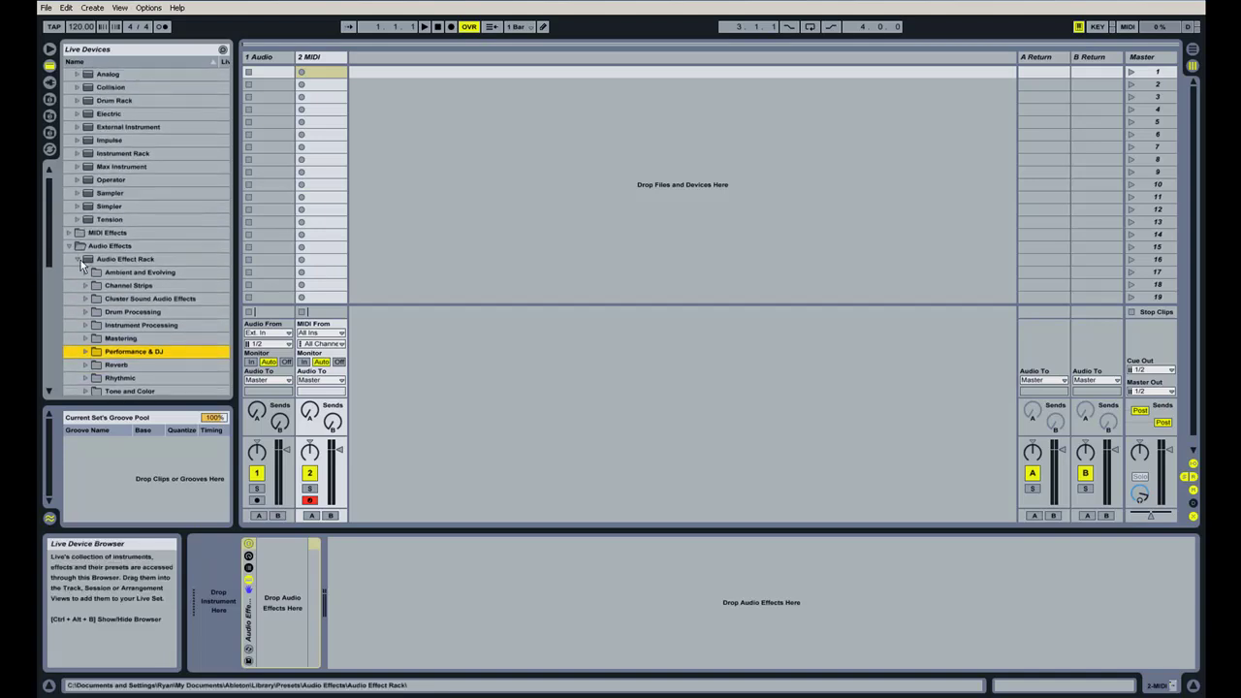
{"action": "scroll", "coordinate": [50, 255], "scroll_direction": "up", "scroll_amount": 1}
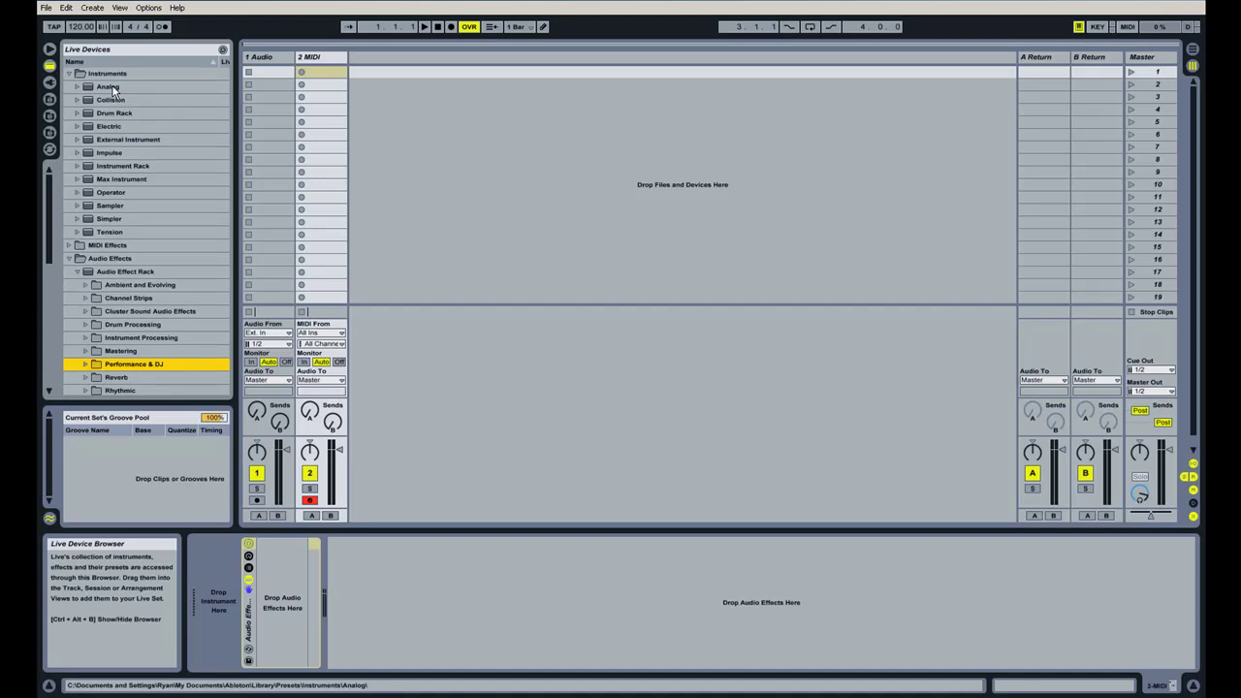
{"action": "left_click_drag", "start_coordinate": [111, 90], "coordinate": [218, 596]}
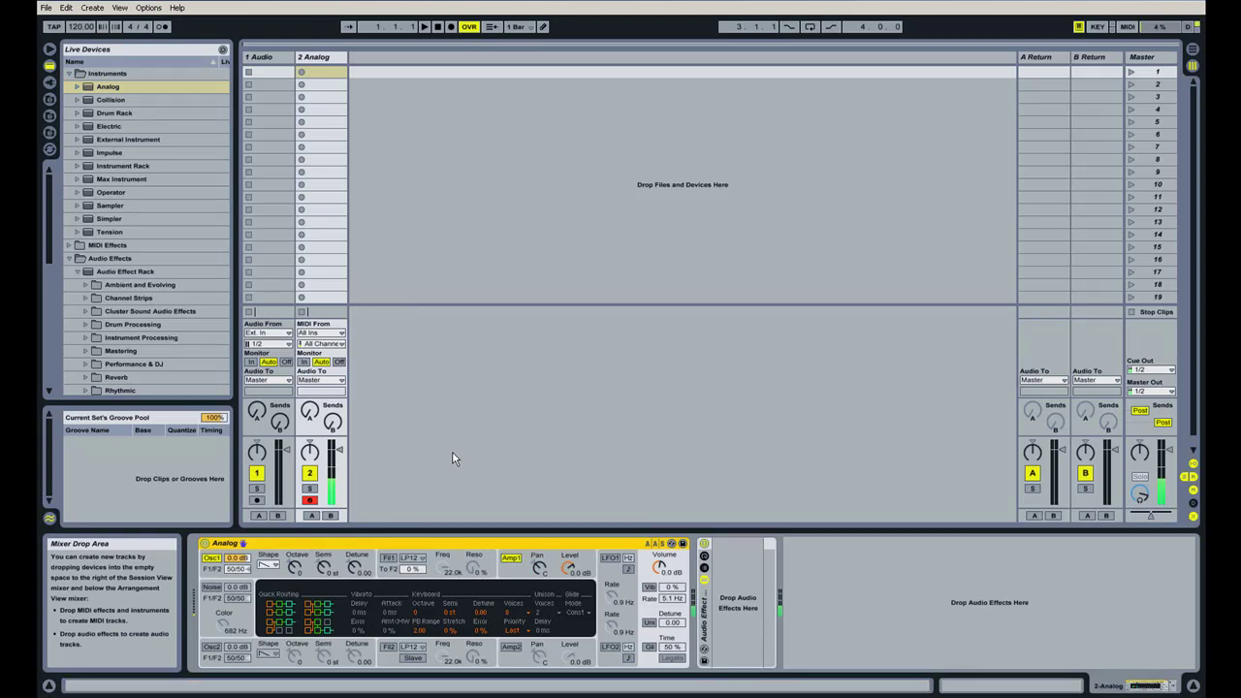
Step: Collapse the Instruments and Audio Effect Rack folders and add a Reverb inside the Audio Effect Rack
{"action": "left_click", "coordinate": [70, 75]}
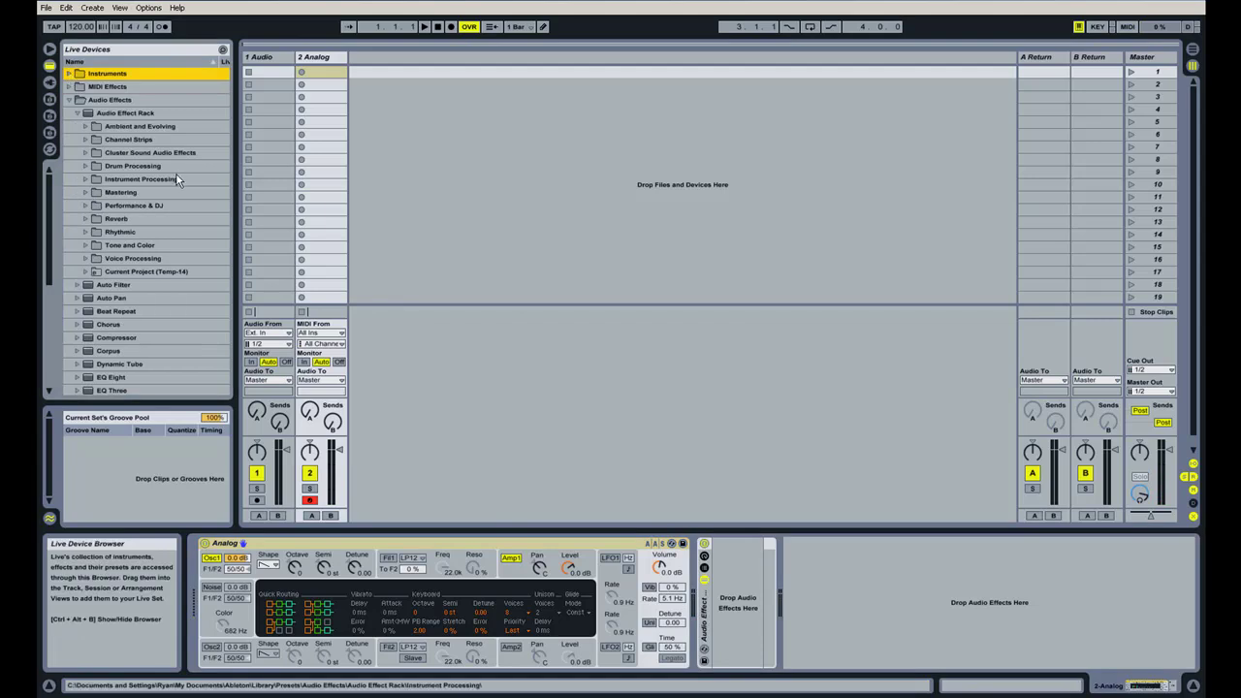
{"action": "left_click", "coordinate": [77, 113]}
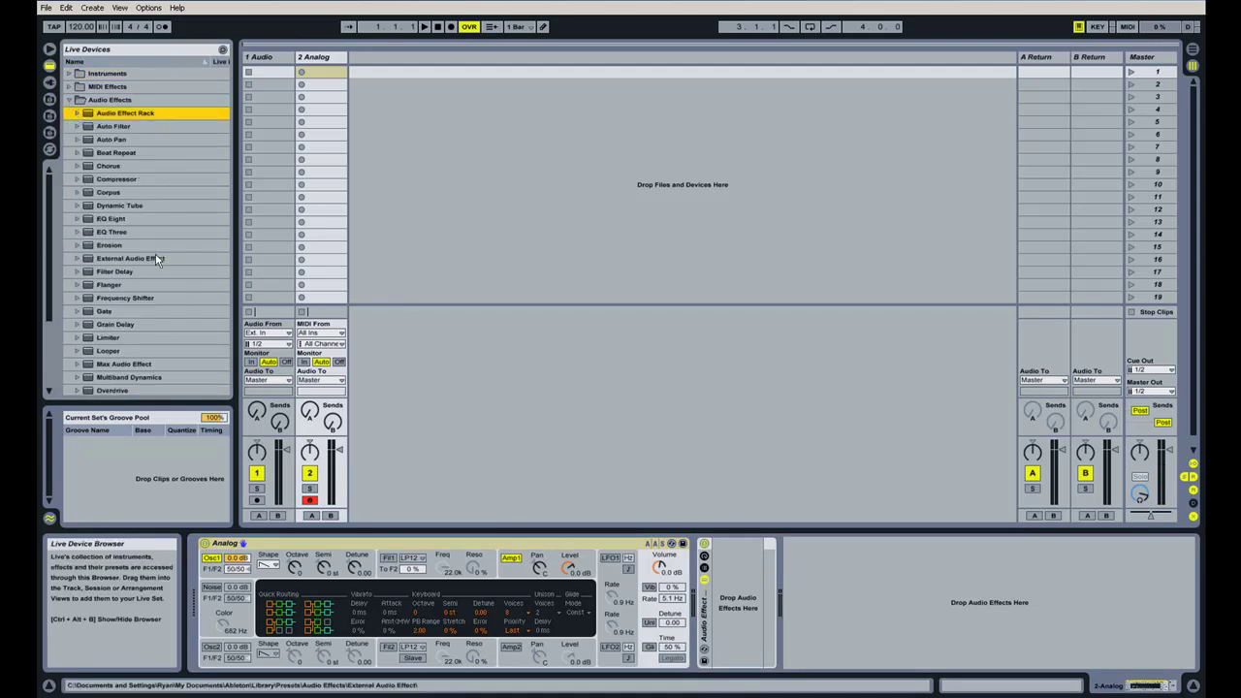
{"action": "scroll", "coordinate": [114, 223], "scroll_direction": "down", "scroll_amount": 5}
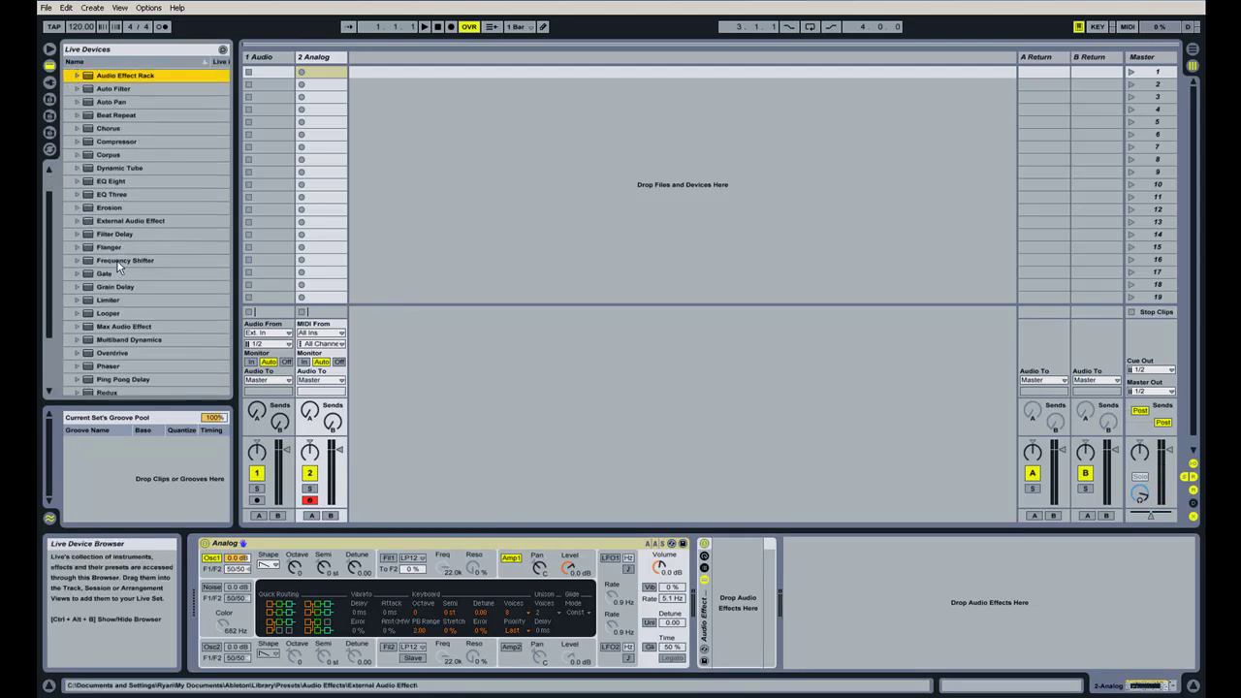
{"action": "mouse_move", "coordinate": [100, 318]}
{"action": "left_mouse_down"}
{"action": "mouse_move", "coordinate": [407, 455]}
{"action": "mouse_move", "coordinate": [738, 578]}
{"action": "mouse_move", "coordinate": [696, 579]}
{"action": "mouse_move", "coordinate": [725, 586]}
{"action": "left_mouse_up"}
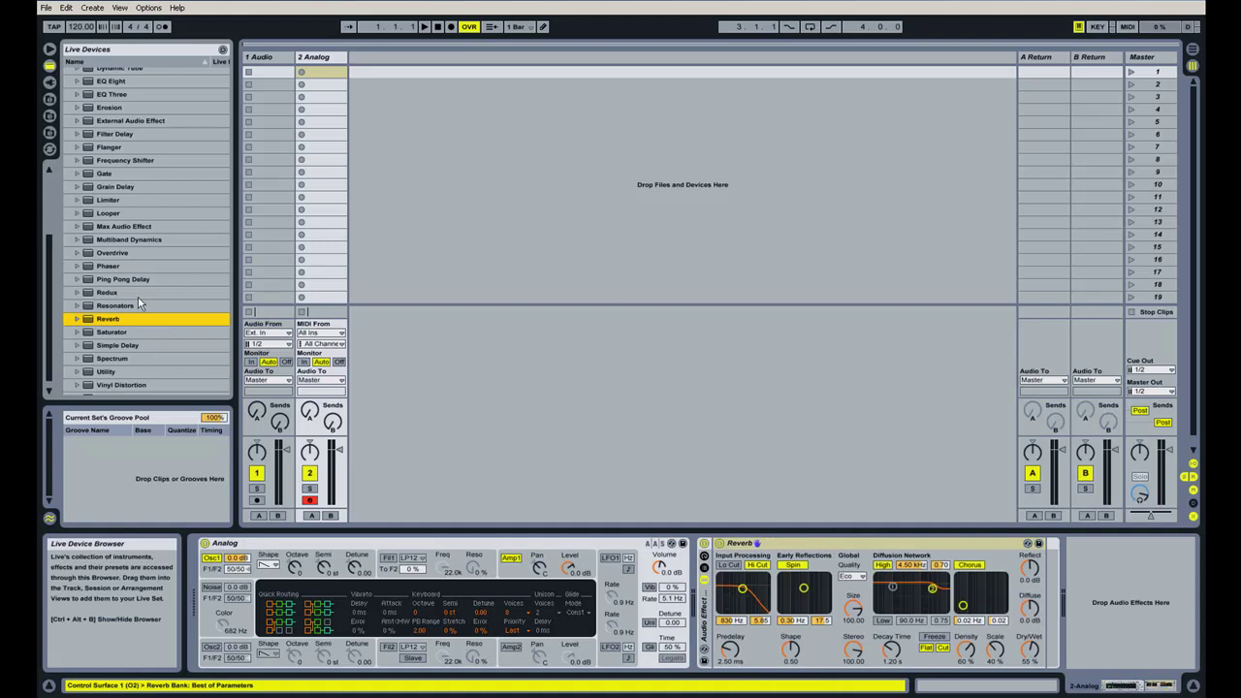
{"action": "mouse_move", "coordinate": [116, 345]}
{"action": "left_mouse_down"}
{"action": "mouse_move", "coordinate": [1052, 581]}
{"action": "mouse_move", "coordinate": [1045, 593]}
{"action": "left_mouse_up"}
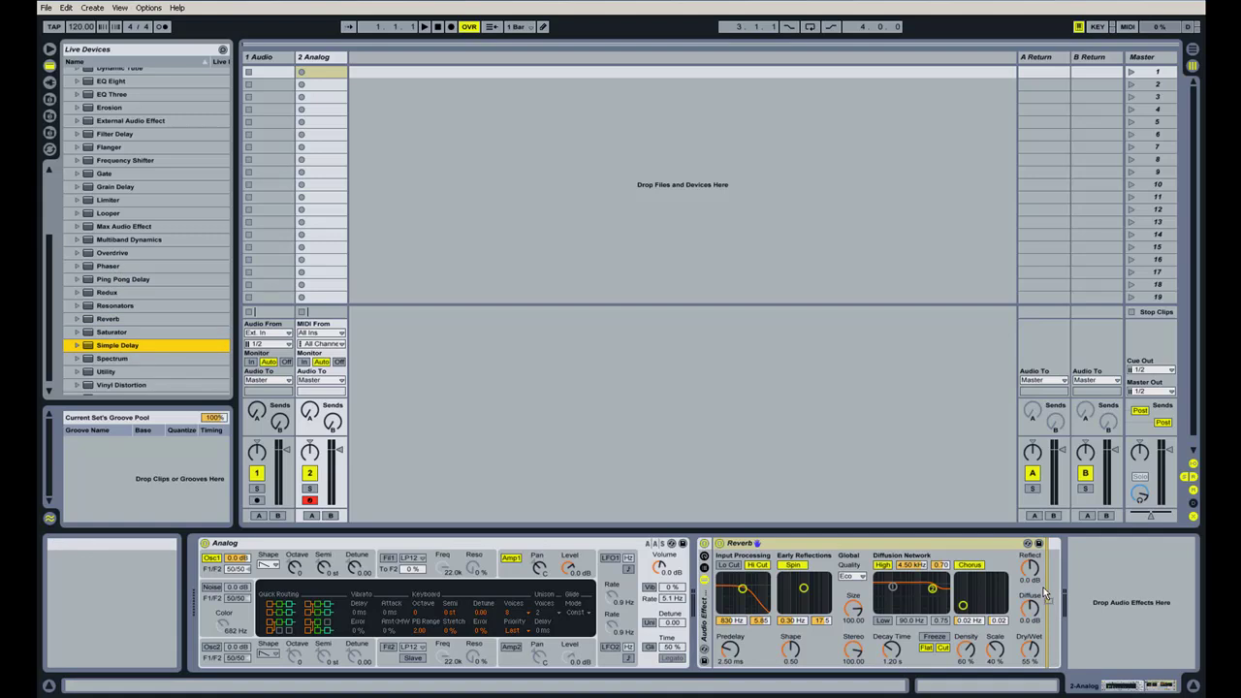
{"action": "left_click_drag", "start_coordinate": [1045, 593], "coordinate": [1043, 595]}
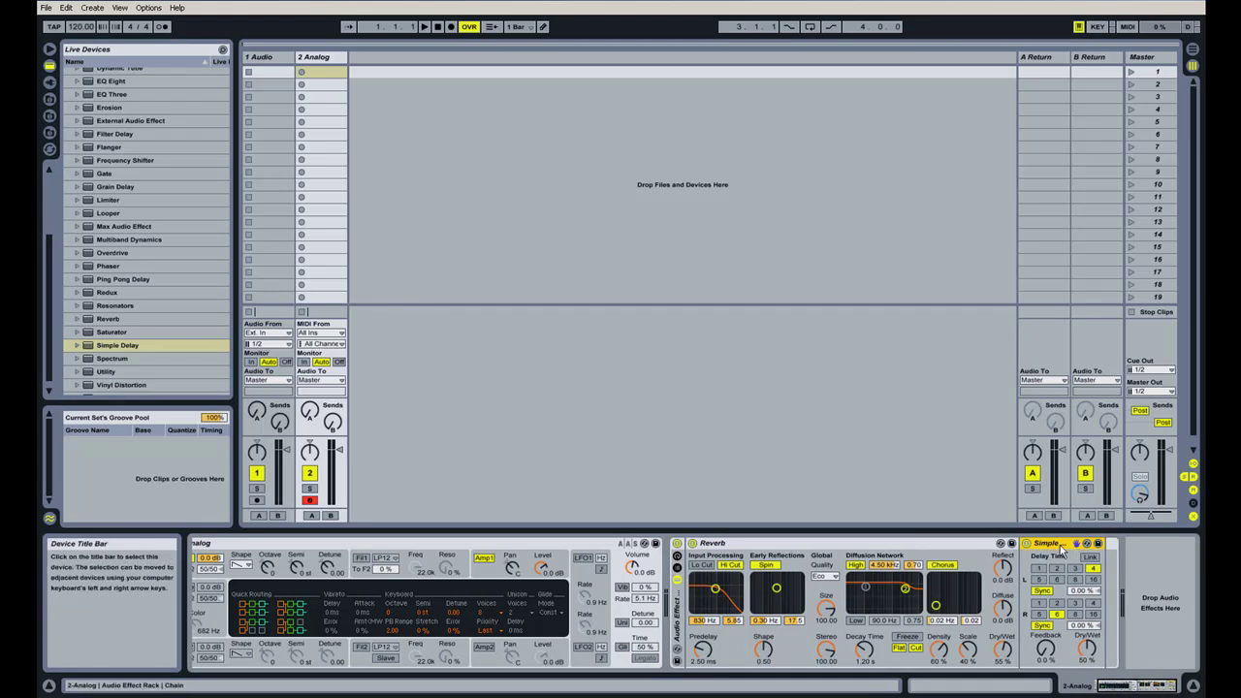
{"action": "key", "text": "Delete"}
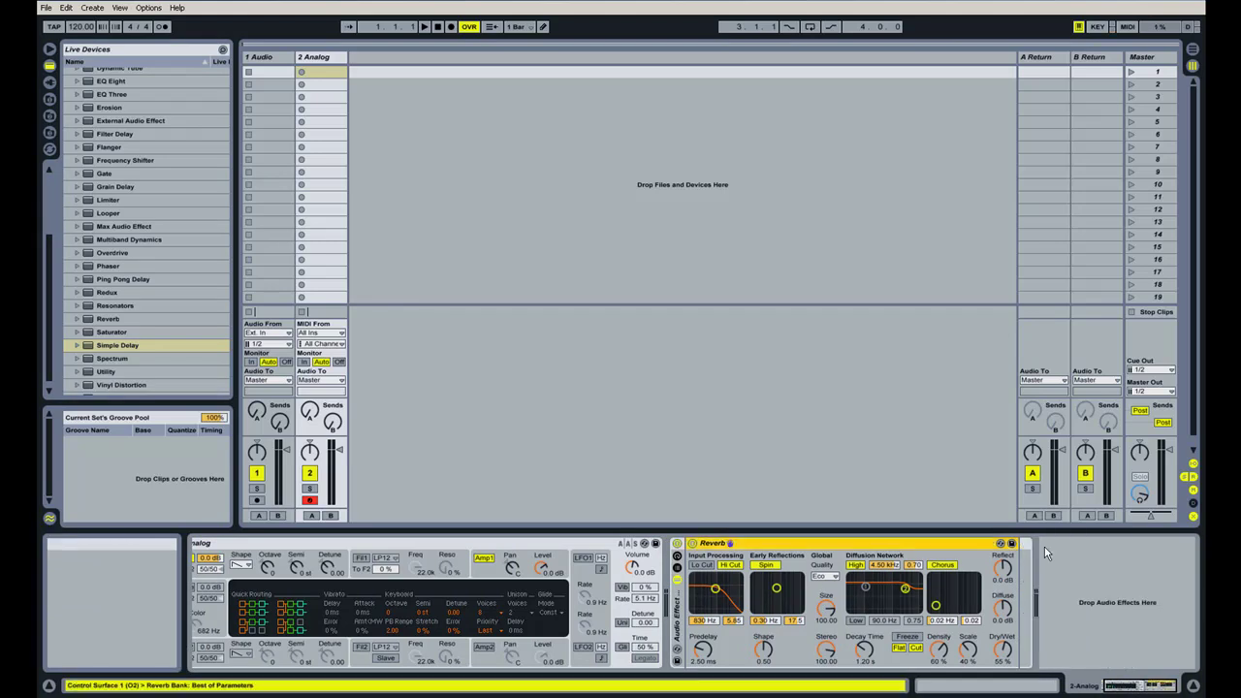
Step: Add a Simple Delay after the Reverb inside the Audio Effect Rack
{"action": "left_click", "coordinate": [110, 349]}
{"action": "left_click_drag", "start_coordinate": [110, 349], "coordinate": [1103, 595]}
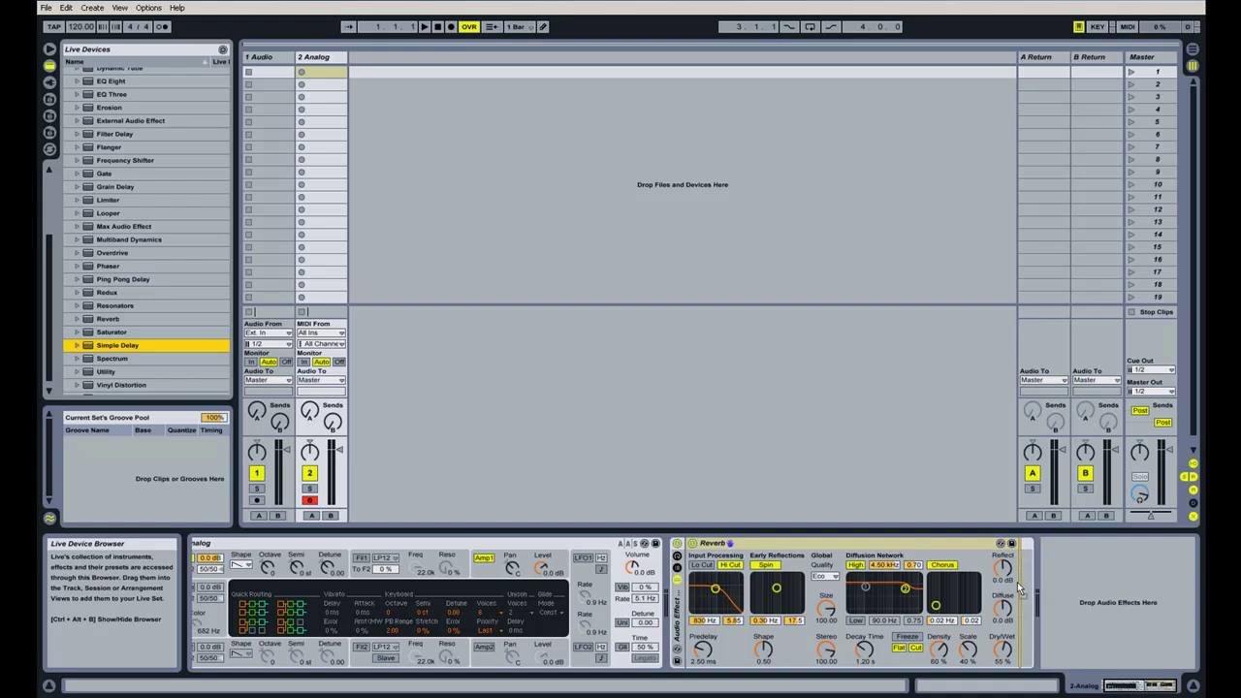
{"action": "key", "text": "Return"}
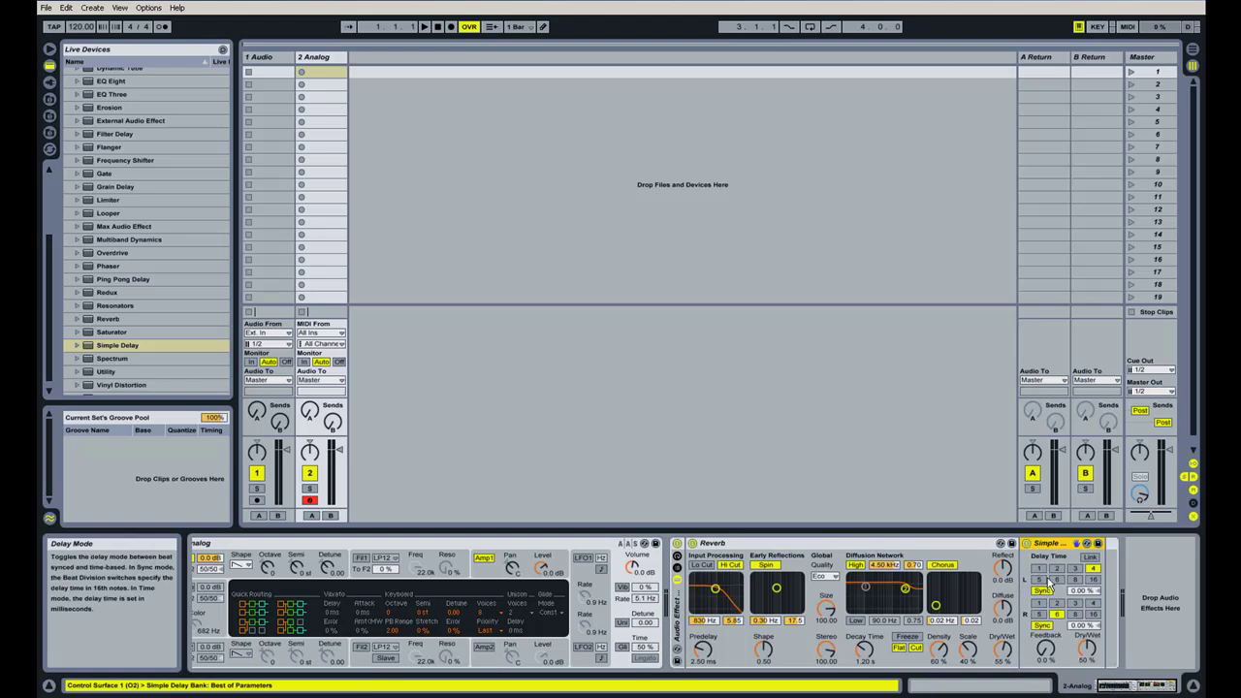
Step: Show the rack's chain list and move the Simple Delay out of the Reverb's chain into its own new parallel chain
{"action": "left_click", "coordinate": [1132, 686]}
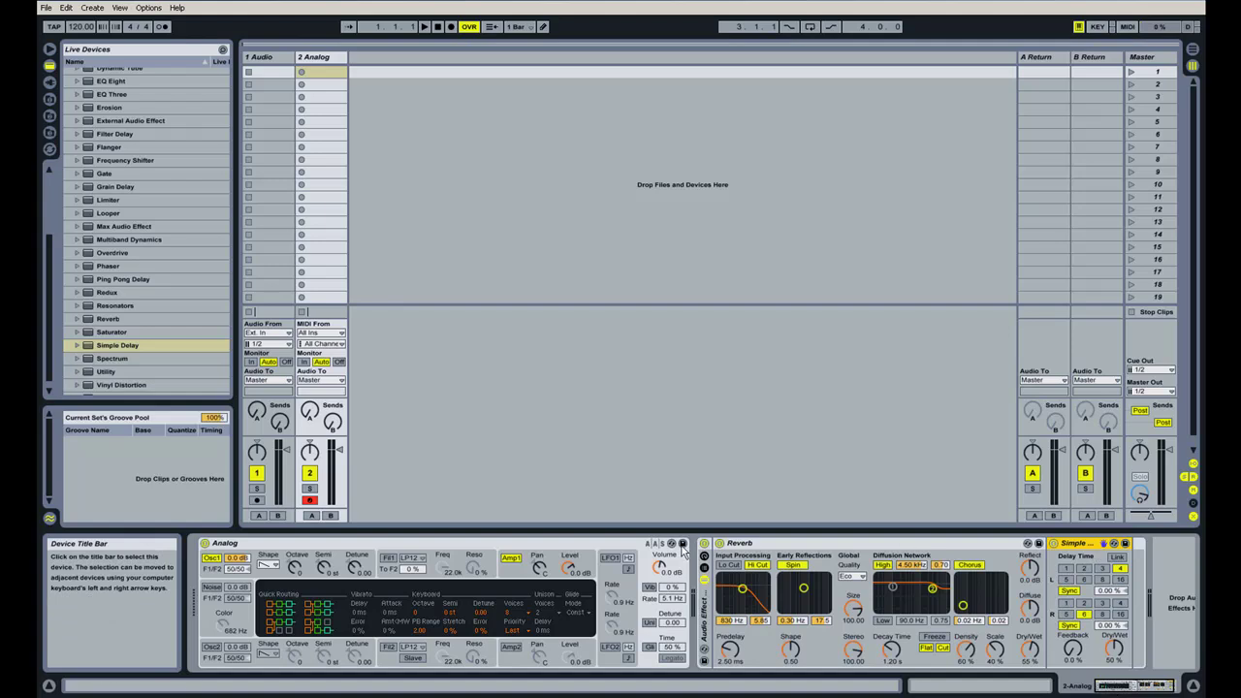
{"action": "left_click", "coordinate": [705, 571]}
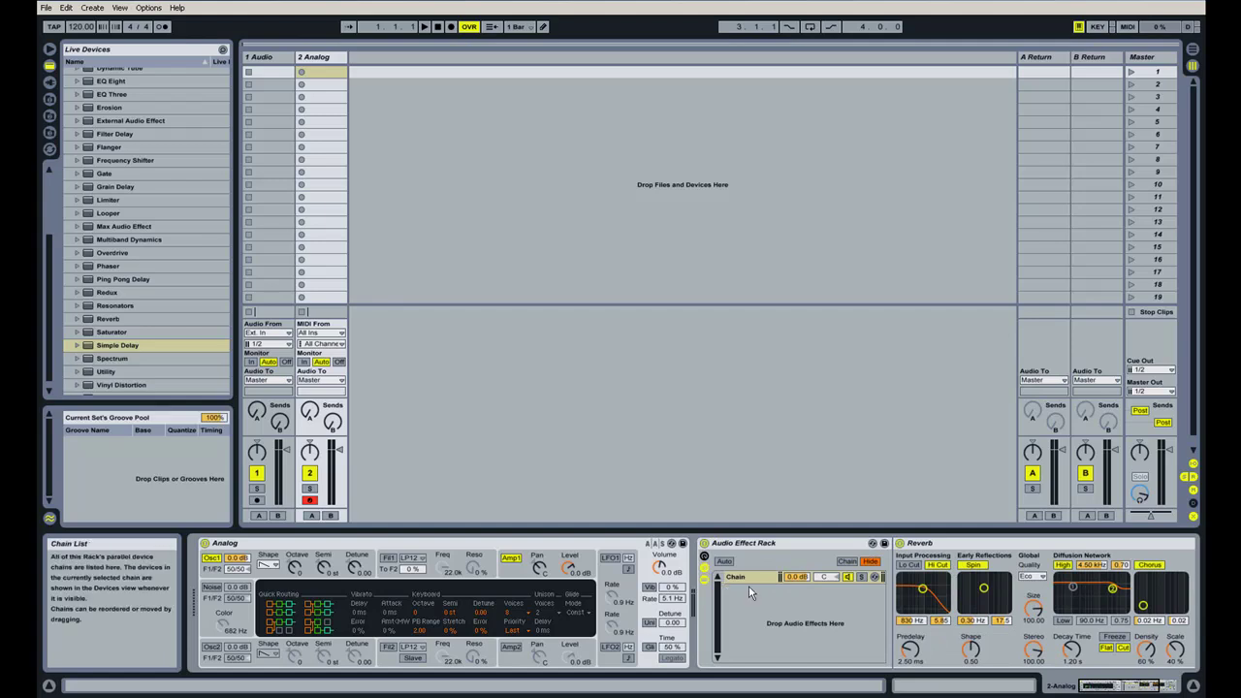
{"action": "left_click", "coordinate": [1127, 690]}
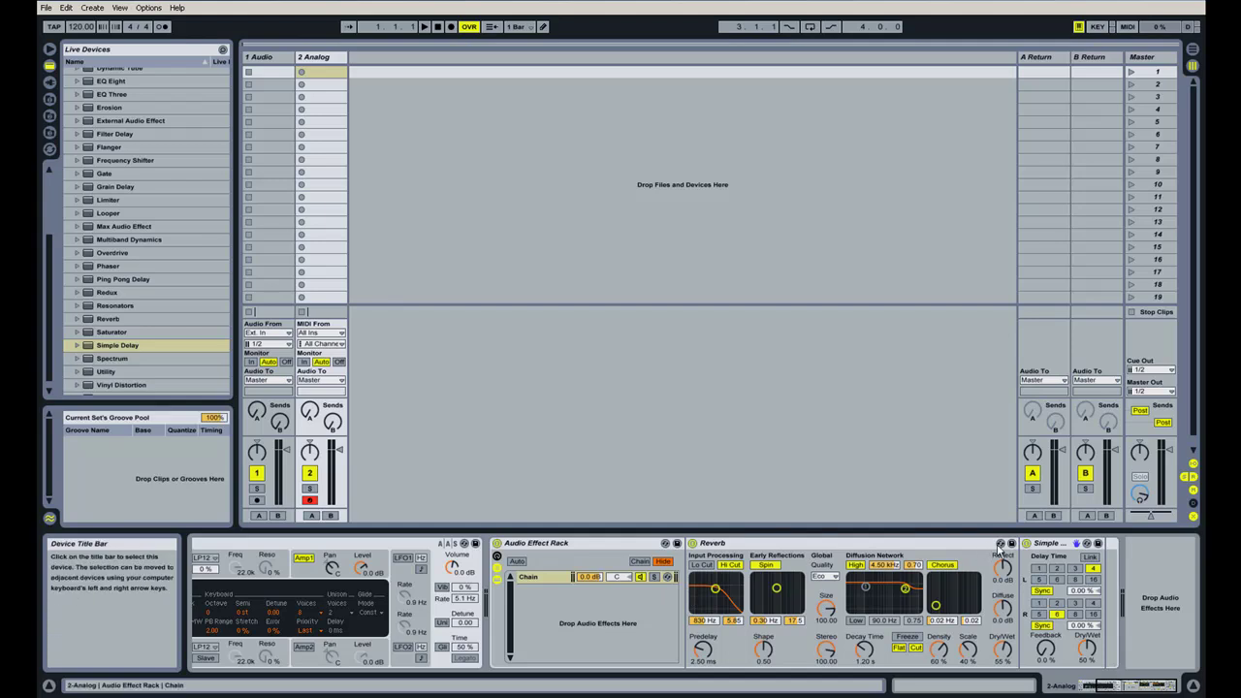
{"action": "left_click", "coordinate": [1053, 546]}
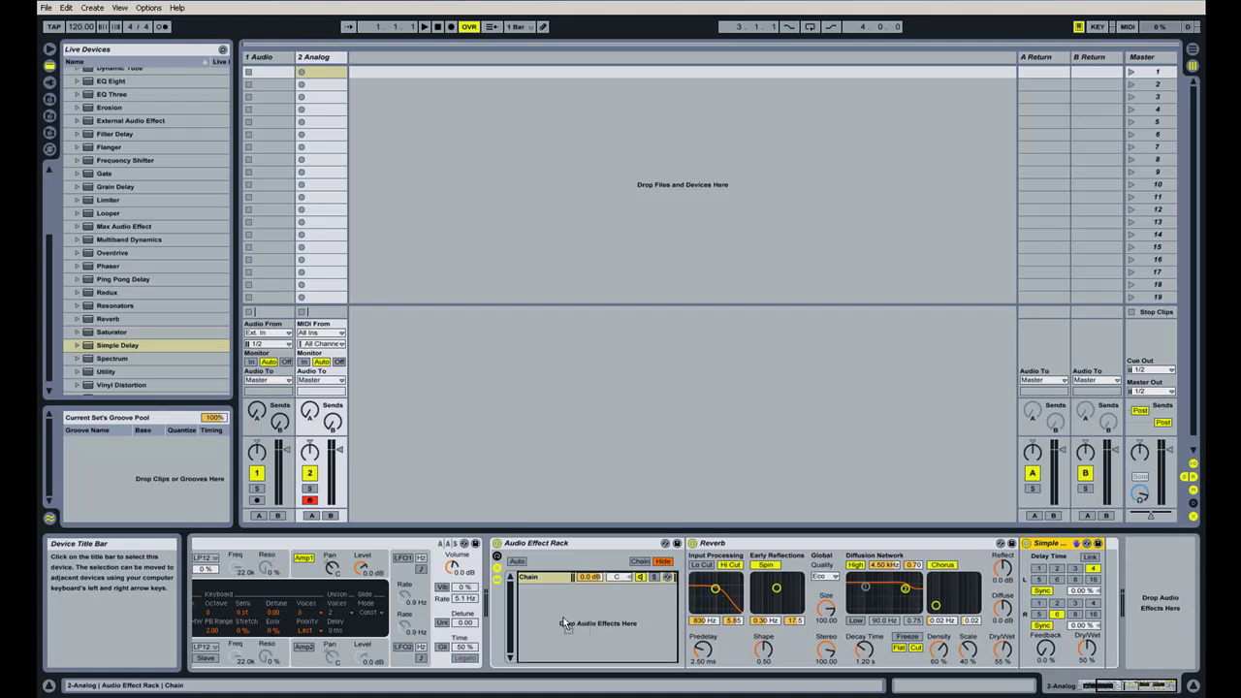
{"action": "left_click_drag", "start_coordinate": [563, 615], "coordinate": [563, 616]}
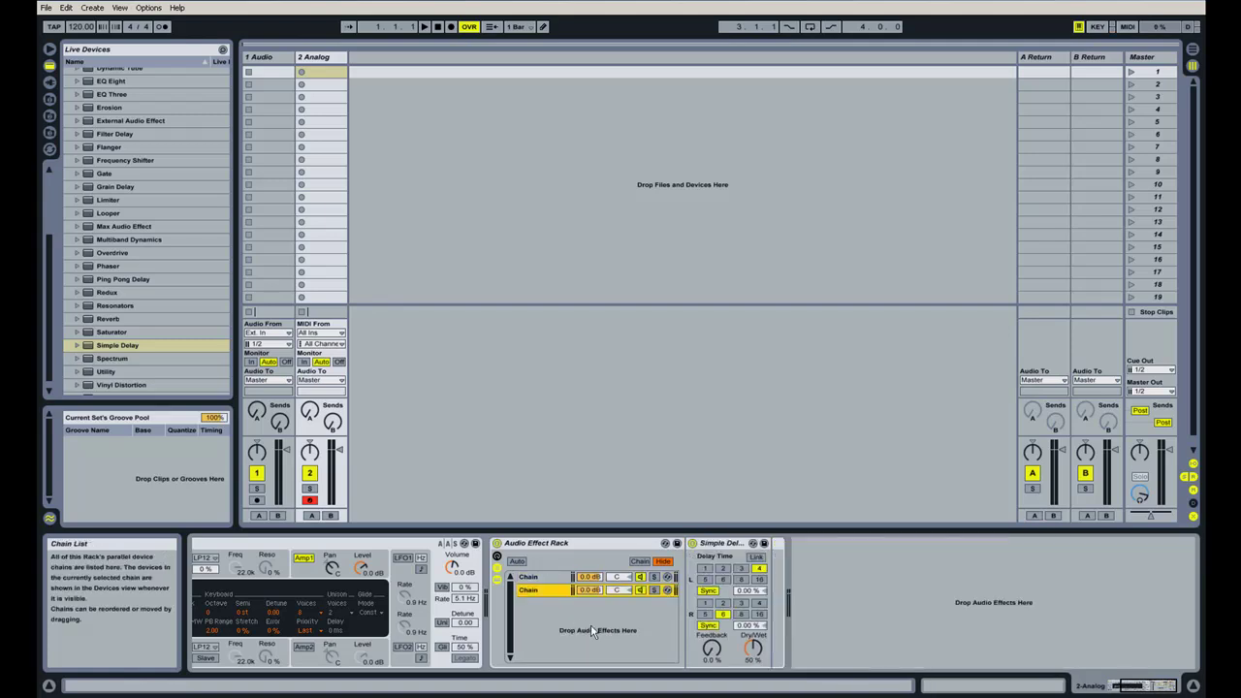
Step: Switch between the rack's two chains to examine the device each one contains
{"action": "left_click", "coordinate": [540, 578]}
{"action": "left_click", "coordinate": [538, 589]}
{"action": "left_click", "coordinate": [540, 579]}
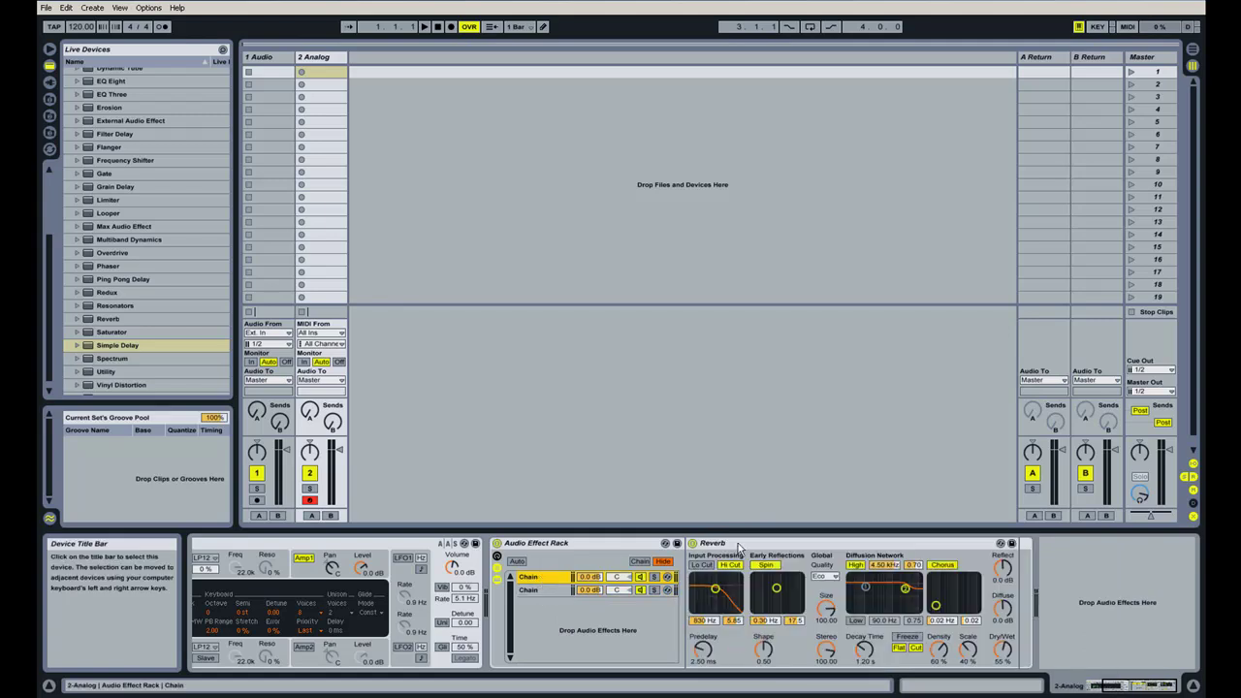
{"action": "left_click", "coordinate": [537, 591]}
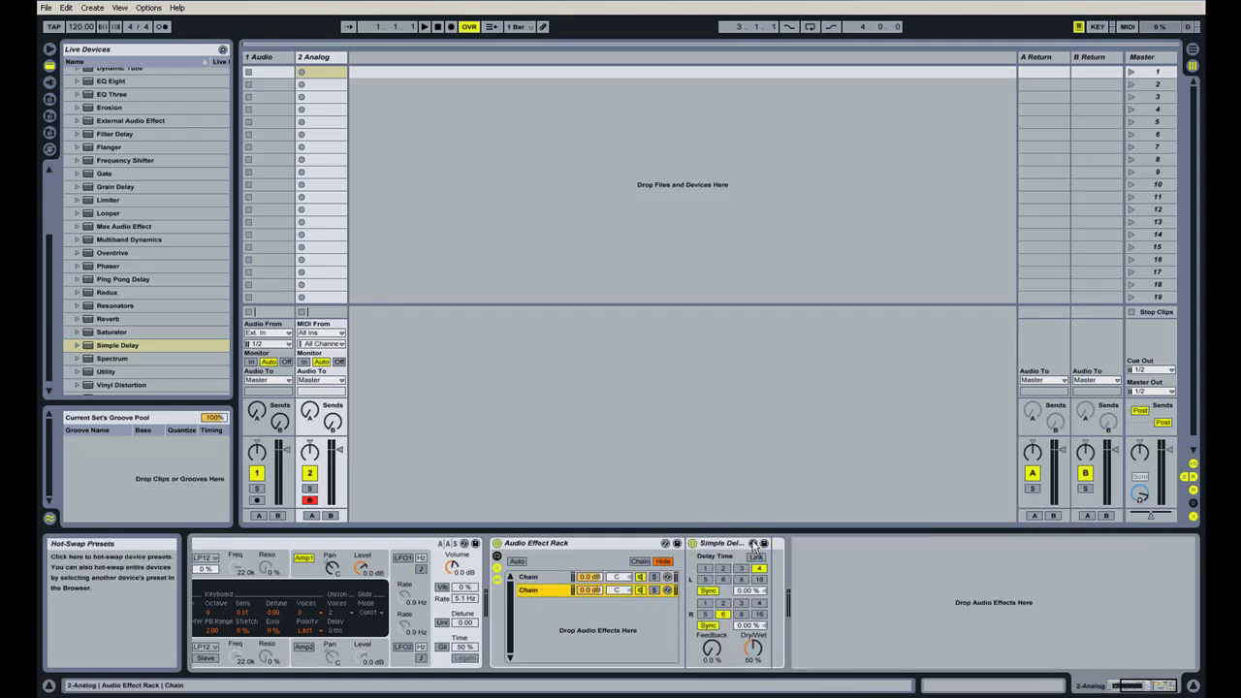
{"action": "left_click", "coordinate": [539, 579]}
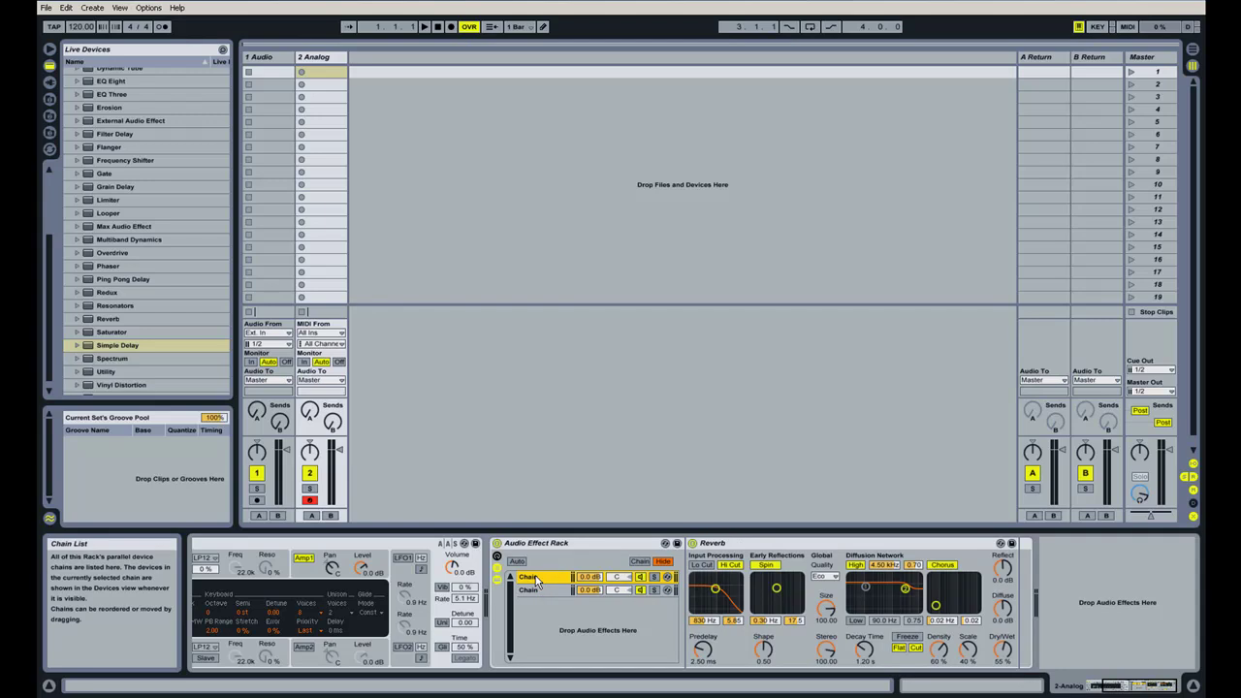
Step: Rename the rack's first chain, which holds the Reverb device, as Reverb
{"action": "right_click", "coordinate": [537, 578]}
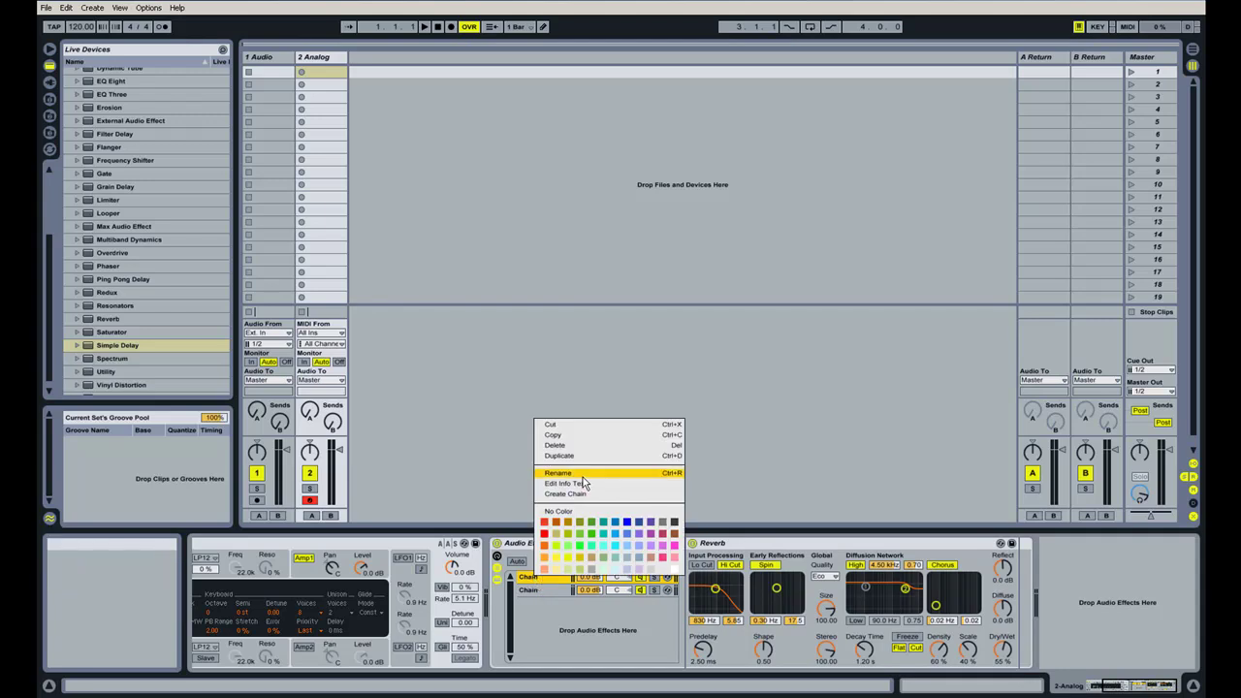
{"action": "left_click", "coordinate": [581, 475]}
{"action": "type", "text": "Reverb"}
{"action": "key", "text": "Return"}
Step: Rename the rack's second chain as Simple Delay
{"action": "right_click", "coordinate": [530, 591]}
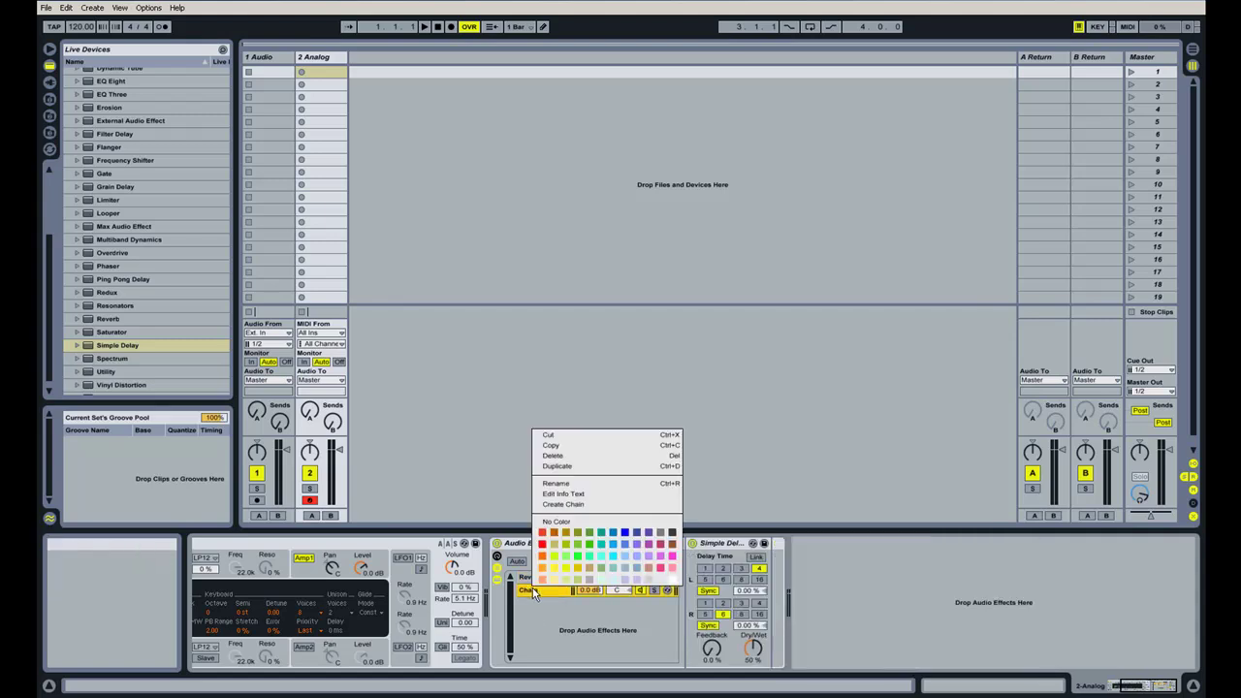
{"action": "left_click", "coordinate": [574, 484]}
{"action": "type", "text": "Si"}
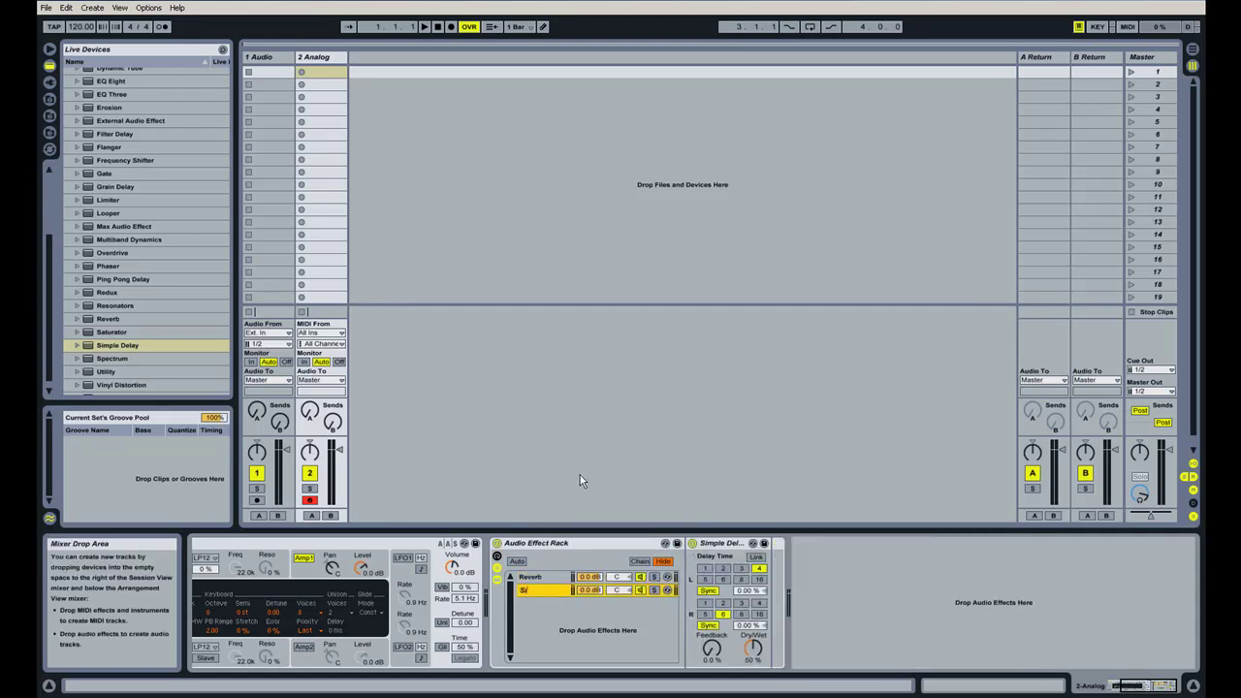
{"action": "type", "text": "mple Delay"}
{"action": "key", "text": "Return"}
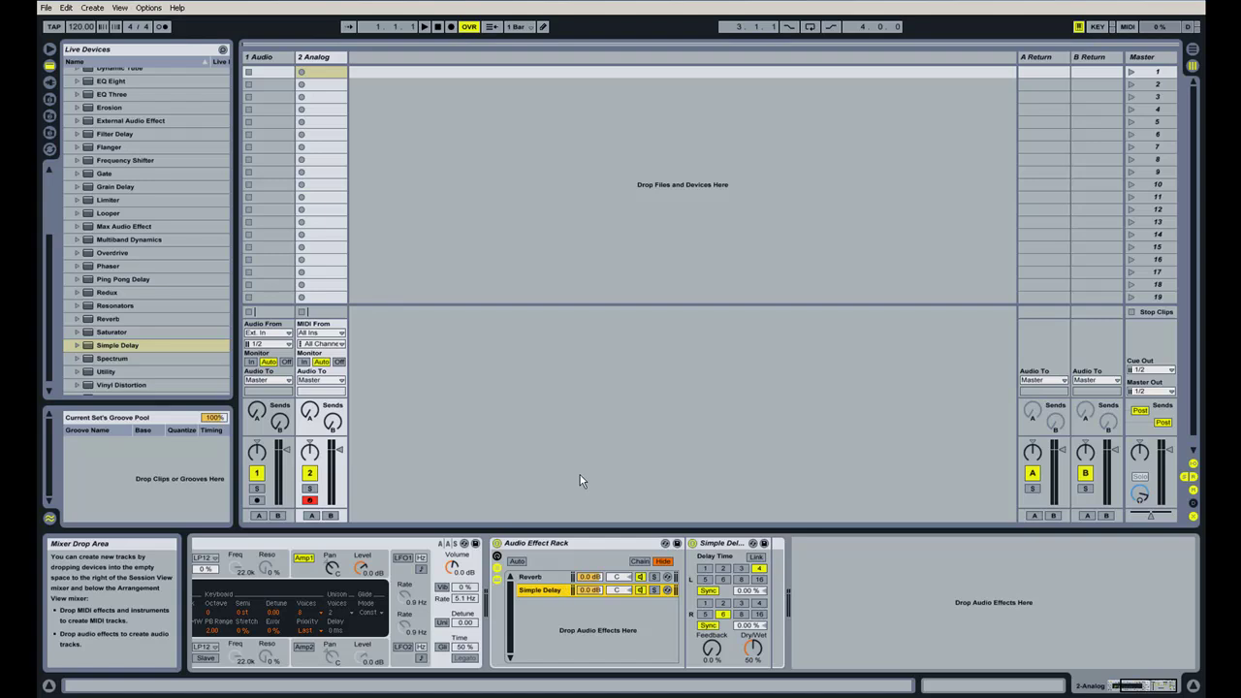
Step: Switch between the Reverb and Simple Delay chains to view each chain's device and settings
{"action": "left_click", "coordinate": [549, 579]}
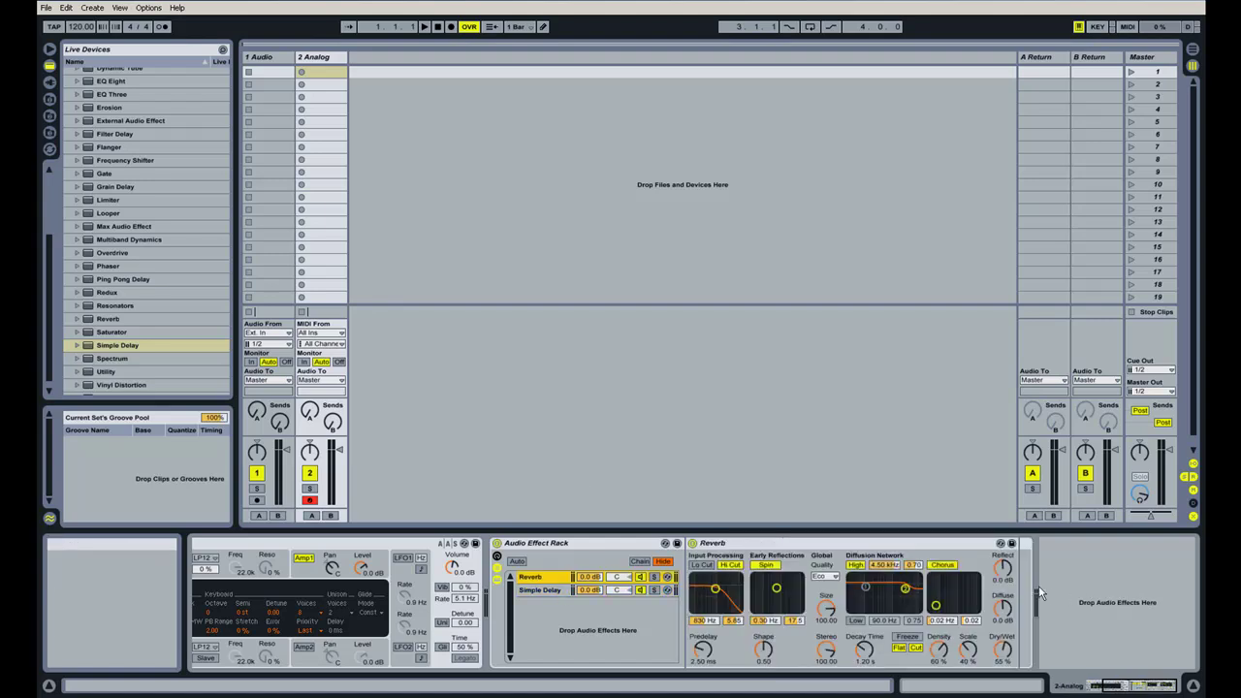
{"action": "left_click", "coordinate": [545, 592]}
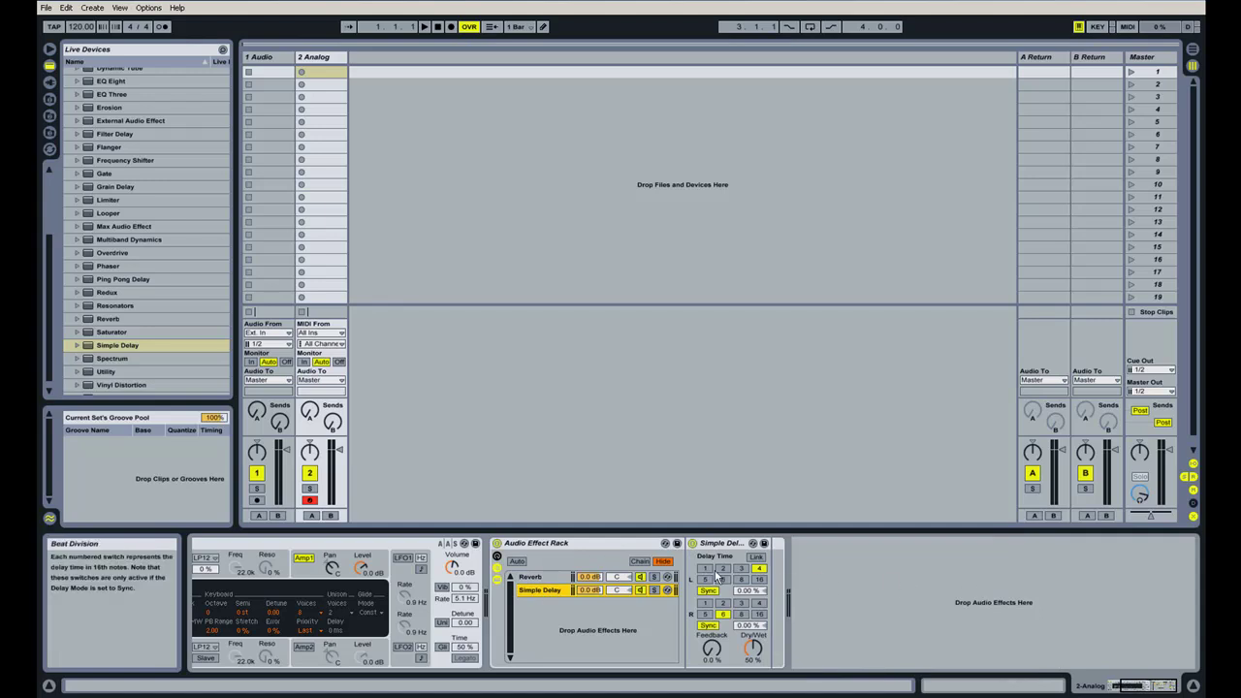
{"action": "left_click", "coordinate": [533, 579]}
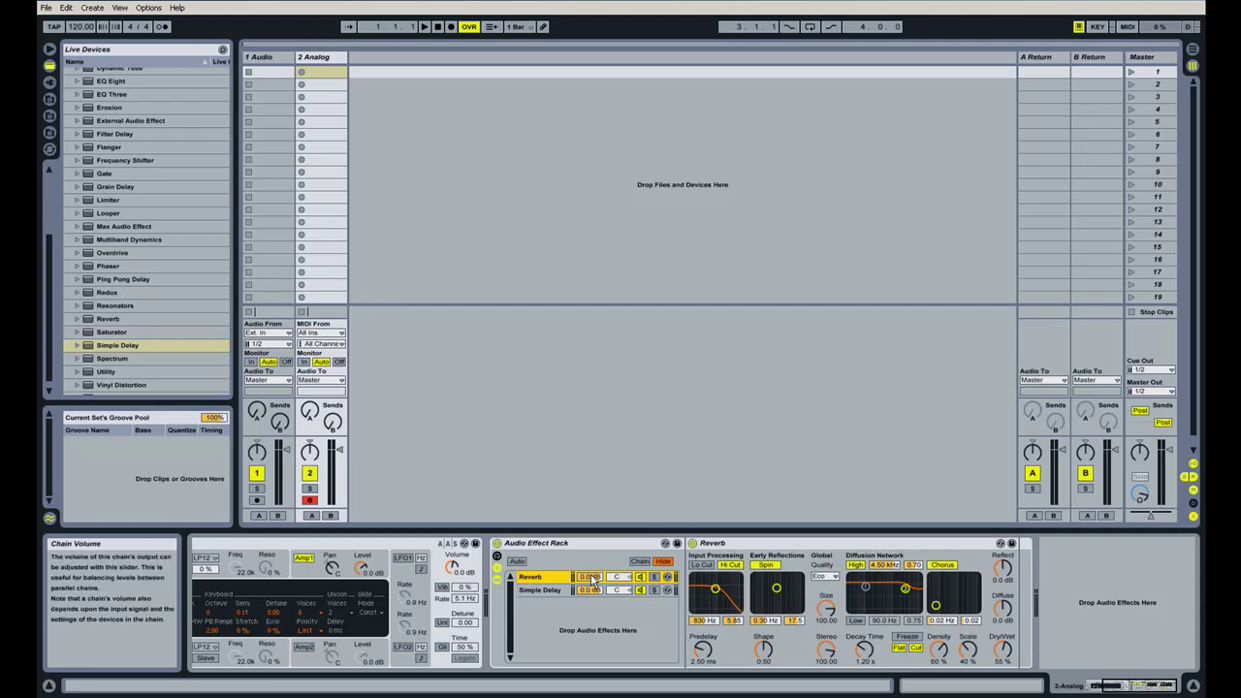
Step: Try out the volume controls of the Reverb and Simple Delay chains and return both to 0.0 dB
{"action": "mouse_move", "coordinate": [593, 580]}
{"action": "left_mouse_down"}
{"action": "mouse_move", "coordinate": [592, 611]}
{"action": "mouse_move", "coordinate": [594, 579]}
{"action": "left_mouse_up"}
{"action": "key", "text": "Delete"}
{"action": "mouse_move", "coordinate": [589, 589]}
{"action": "left_mouse_down"}
{"action": "mouse_move", "coordinate": [589, 632]}
{"action": "mouse_move", "coordinate": [598, 591]}
{"action": "left_mouse_up"}
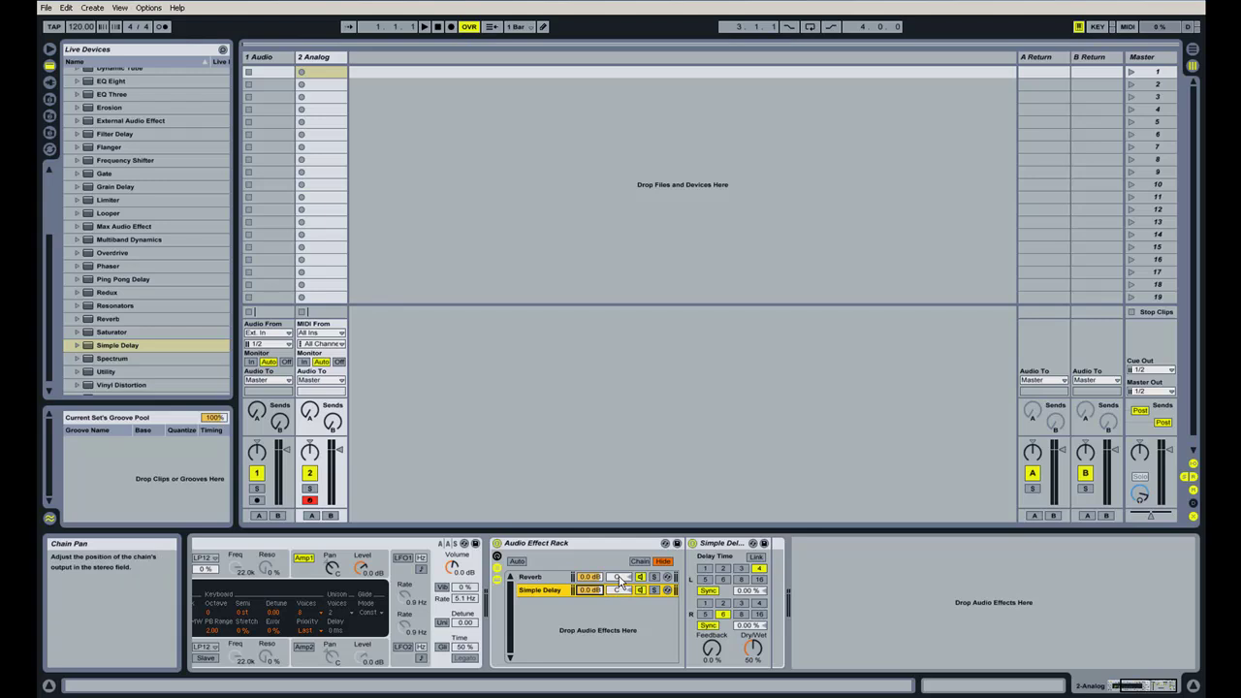
Step: Try panning the Reverb chain to 50L and the Simple Delay chain to 50R, and reset both pans to center
{"action": "mouse_move", "coordinate": [620, 579]}
{"action": "left_mouse_down"}
{"action": "mouse_move", "coordinate": [620, 599]}
{"action": "mouse_move", "coordinate": [621, 586]}
{"action": "left_mouse_up"}
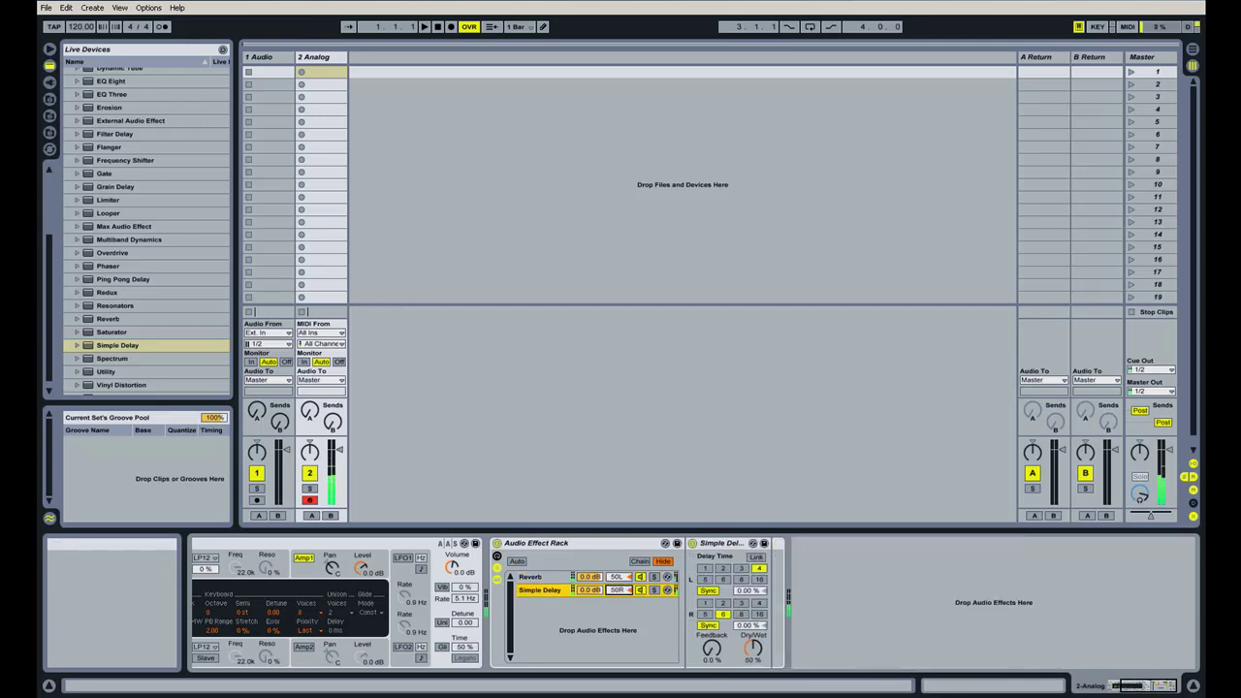
{"action": "key", "text": "Delete"}
{"action": "left_click", "coordinate": [617, 576]}
{"action": "key", "text": "Delete"}
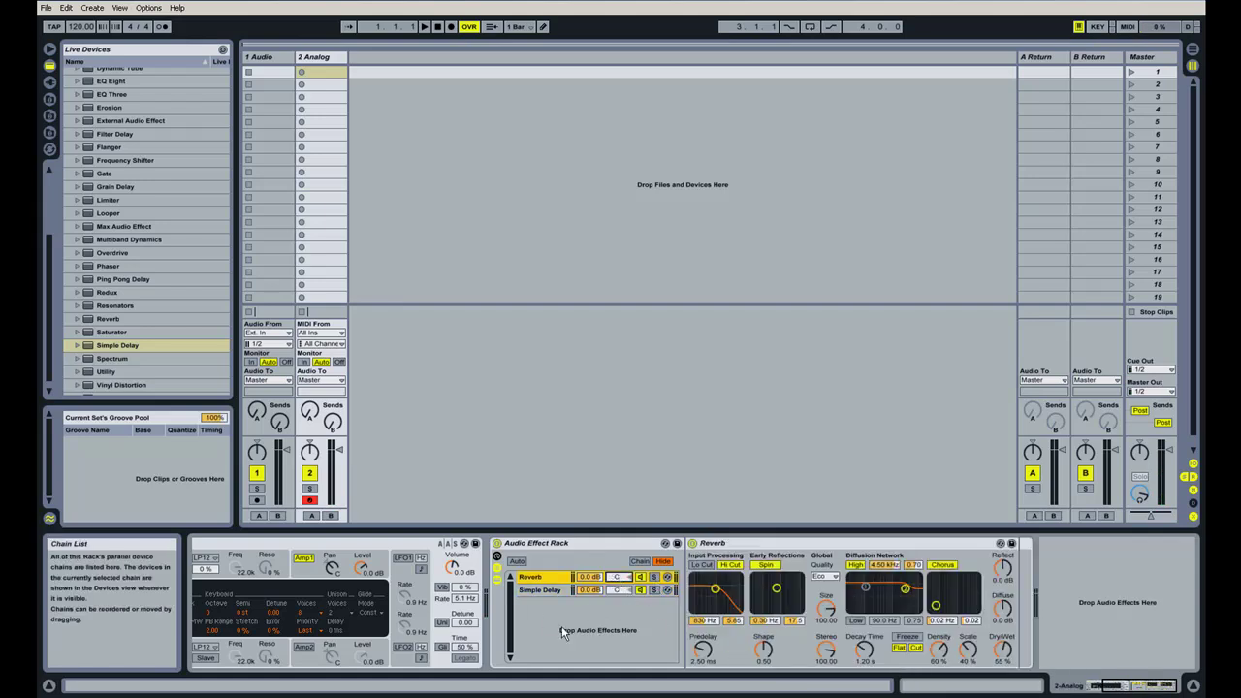
Step: Audition the Reverb and Simple Delay chains separately by soloing each one in turn
{"action": "left_click", "coordinate": [655, 577]}
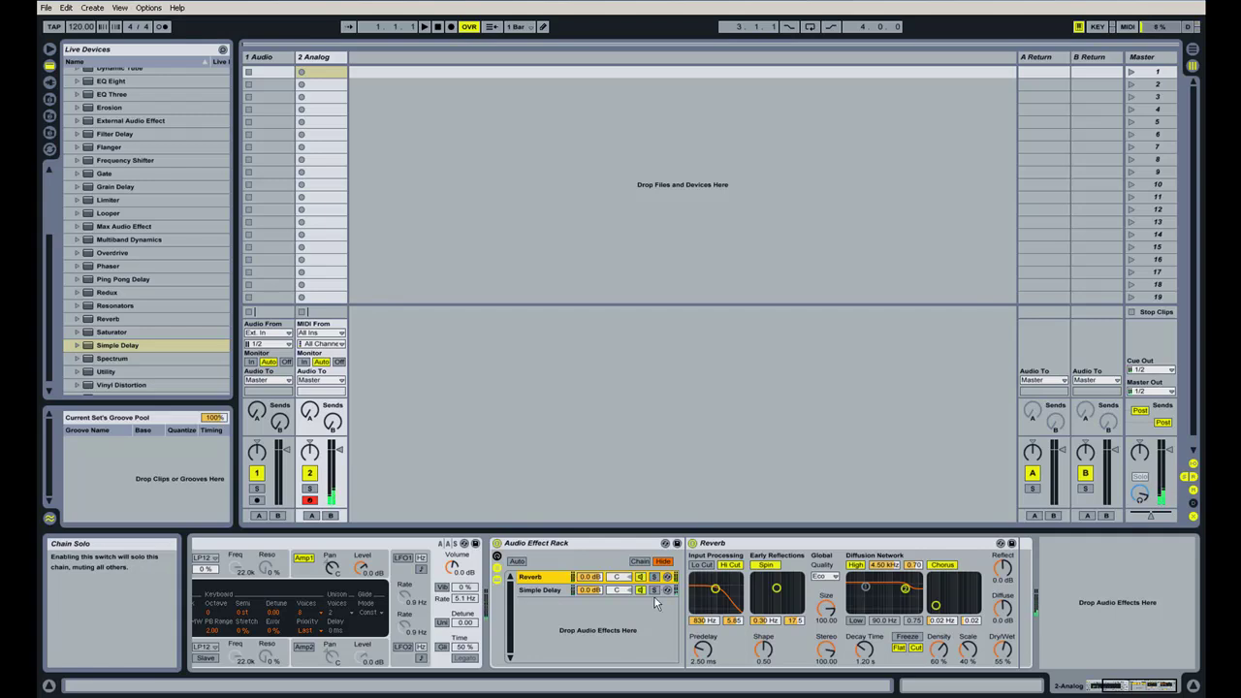
{"action": "left_click", "coordinate": [654, 589]}
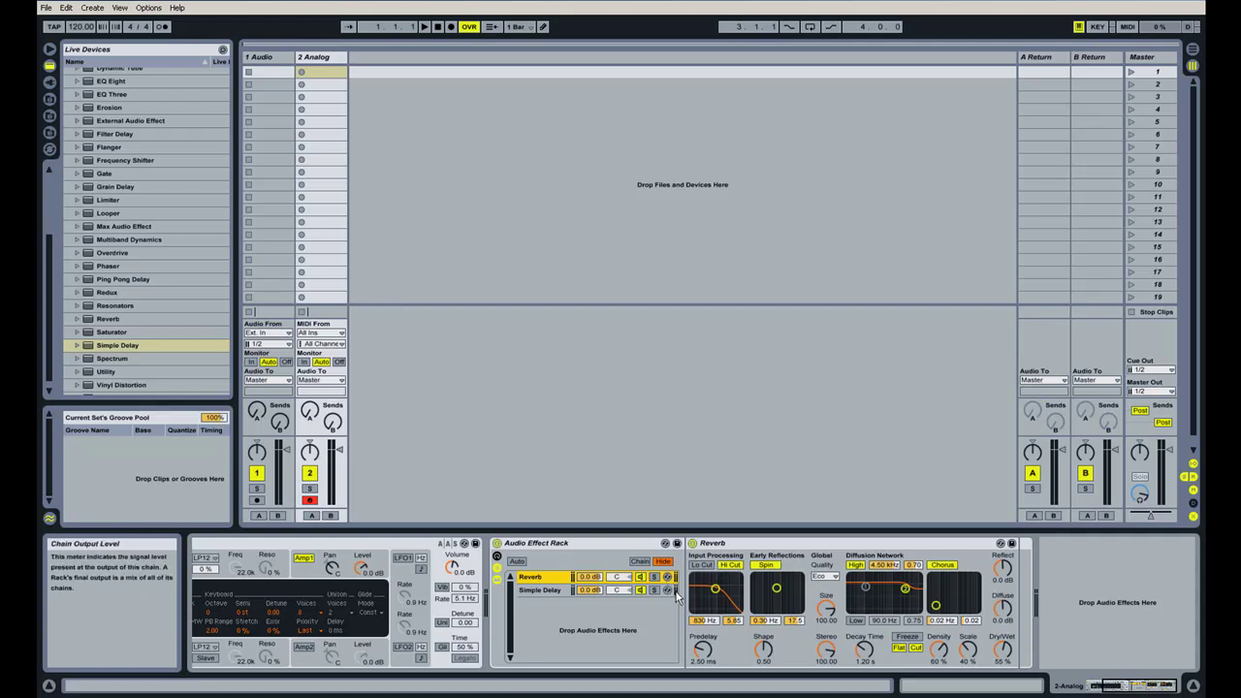
Step: Show the rack's chain zone editor to examine the zones of both chains, and hide it again
{"action": "left_click", "coordinate": [640, 562]}
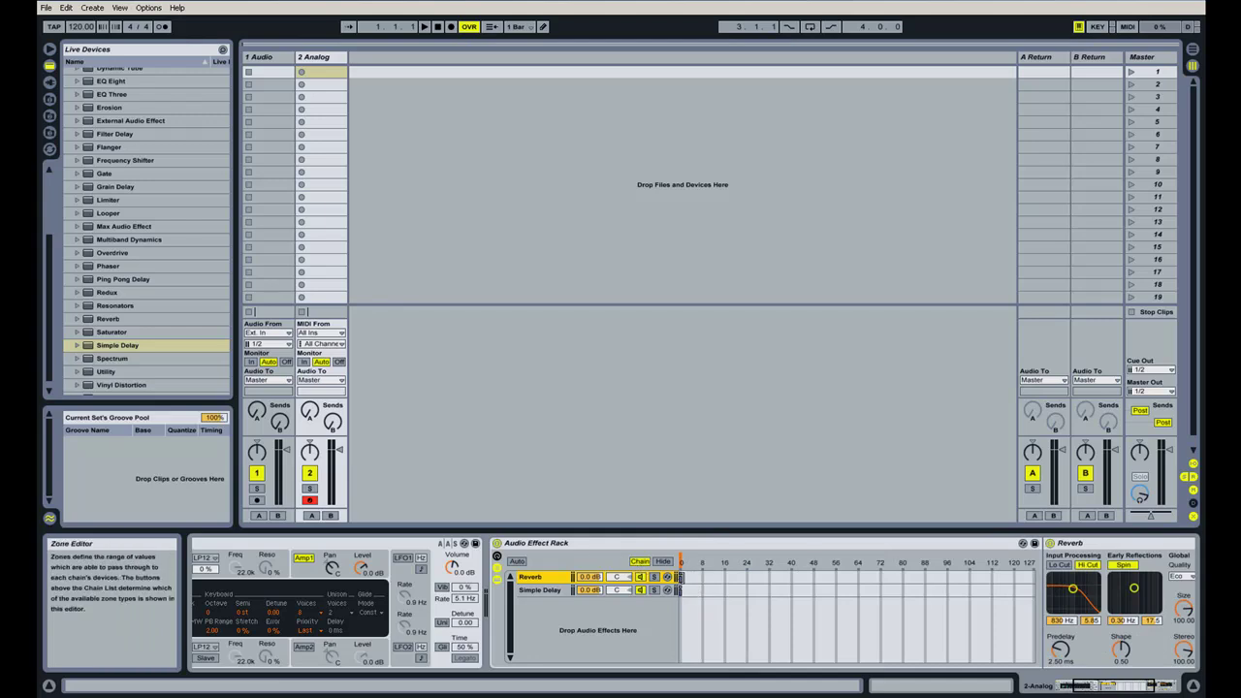
{"action": "left_click", "coordinate": [664, 562]}
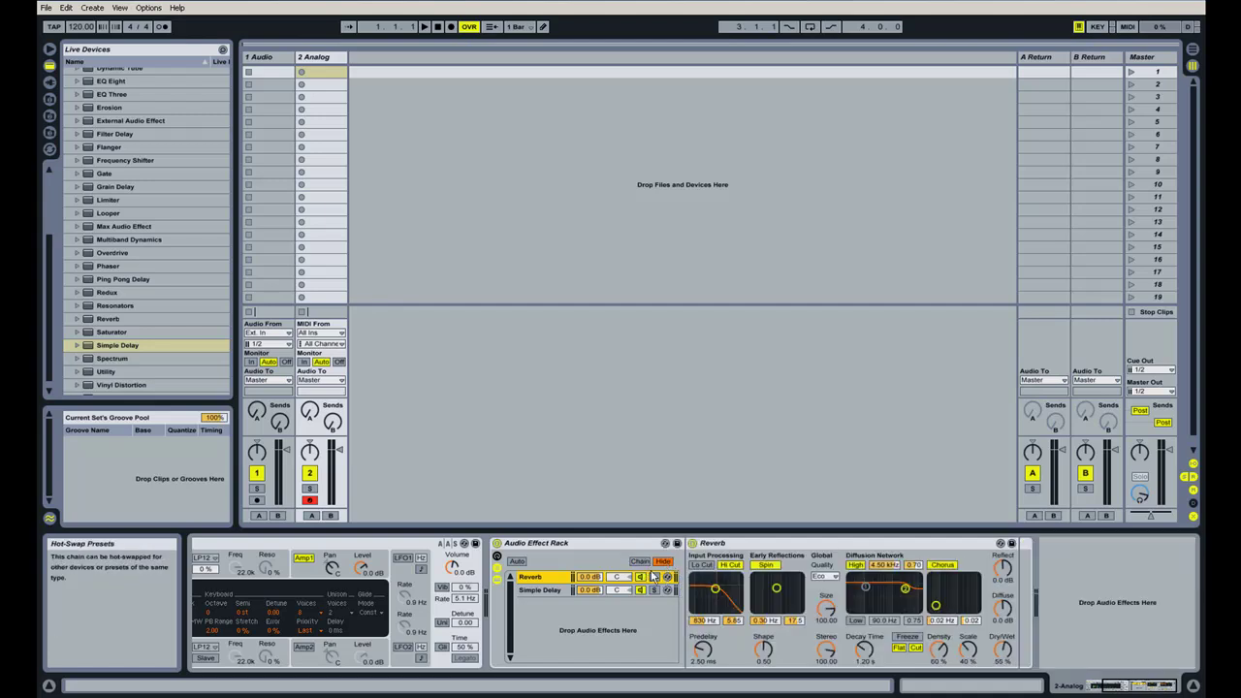